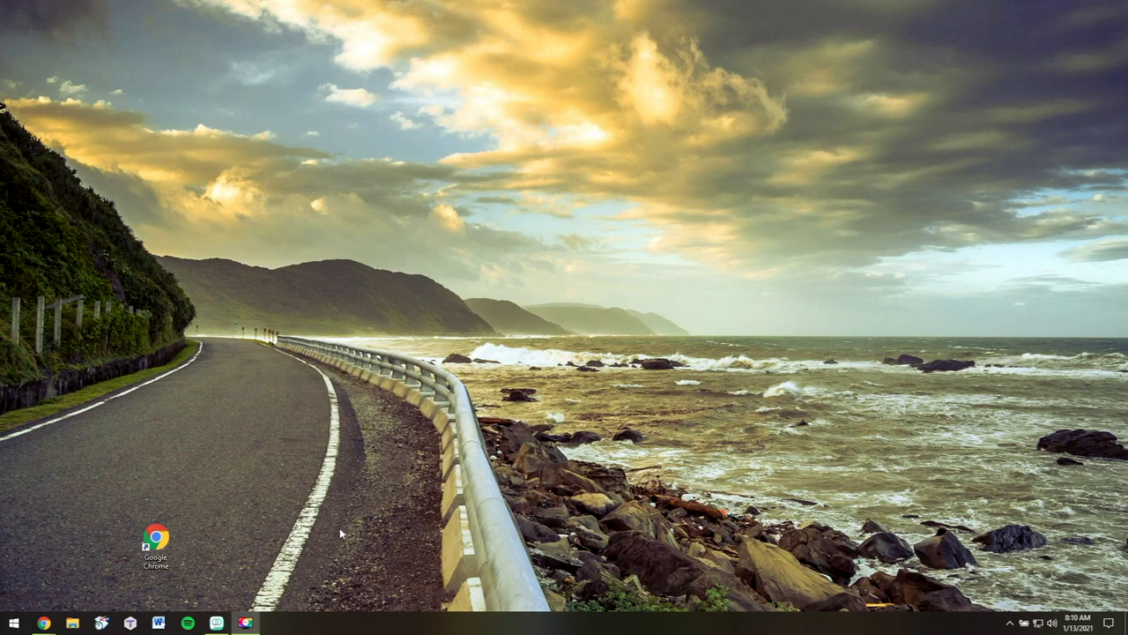
Launch Google Chrome from its desktop shortcut
double_click(159, 549)
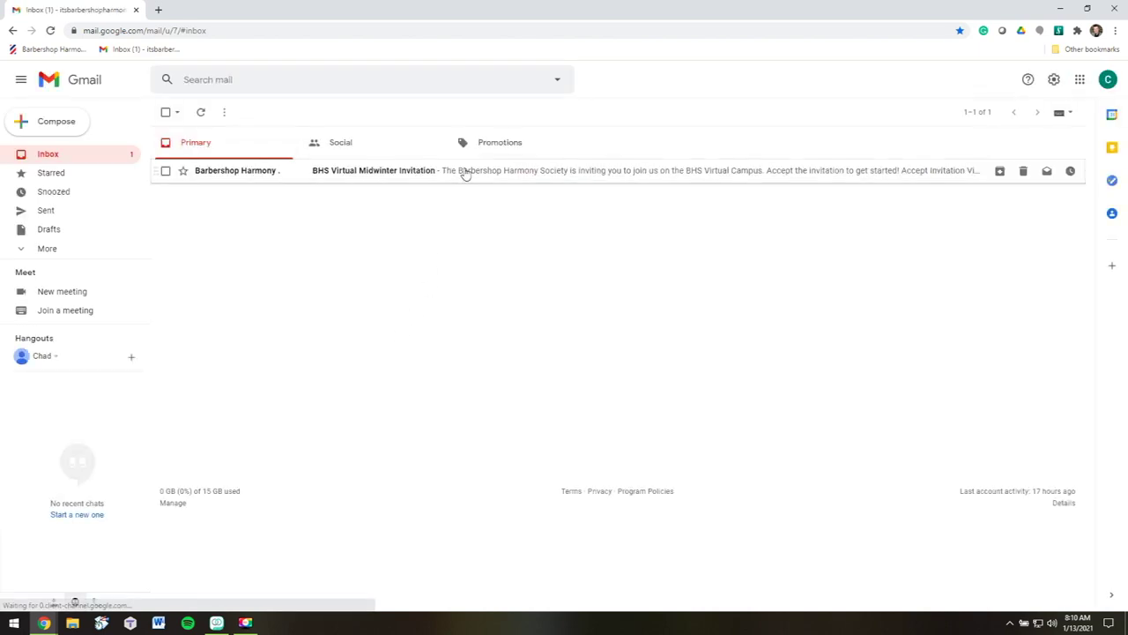
Open the BHS Virtual Midwinter Invitation email in the Primary inbox
click(464, 172)
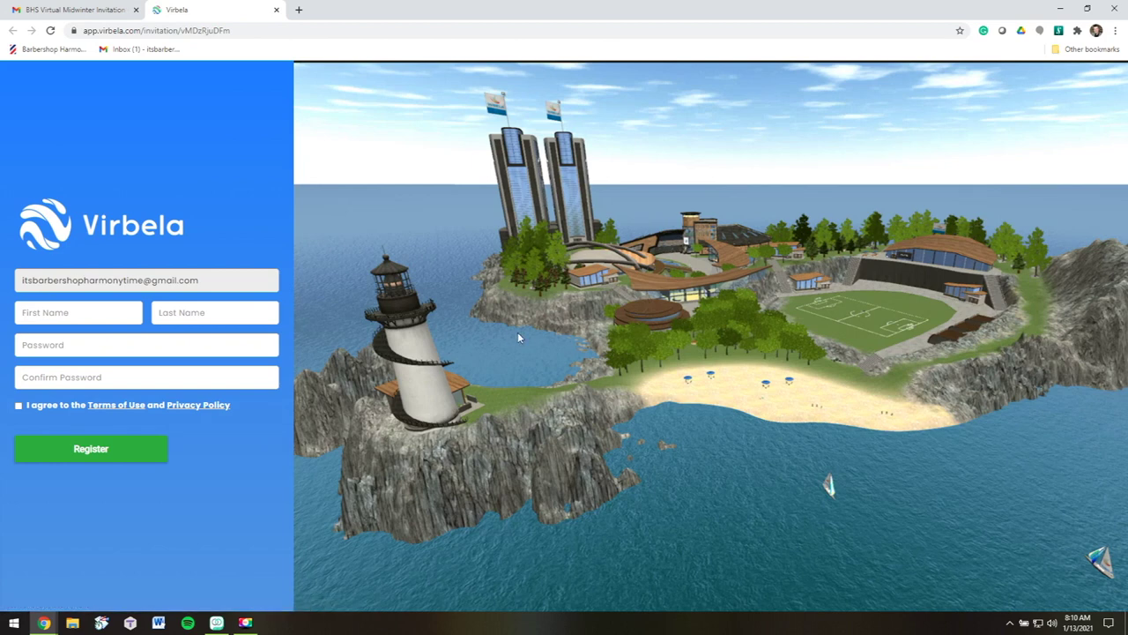
Register the Virbela account with first and last name and a confirmed password, accepting the terms
click(86, 313)
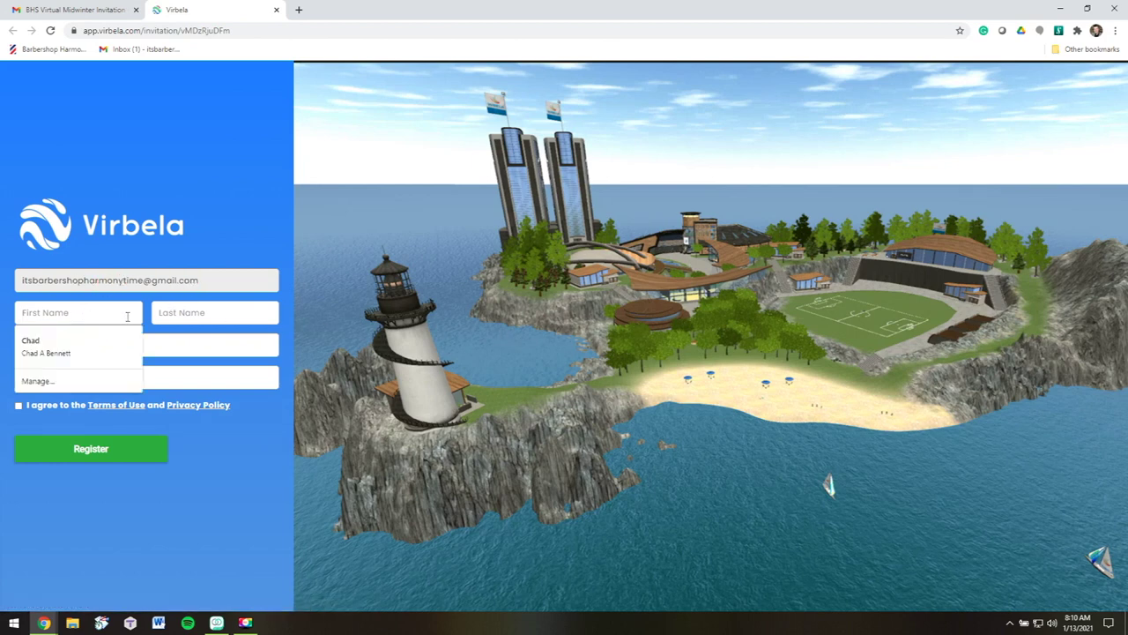
key(Tab)
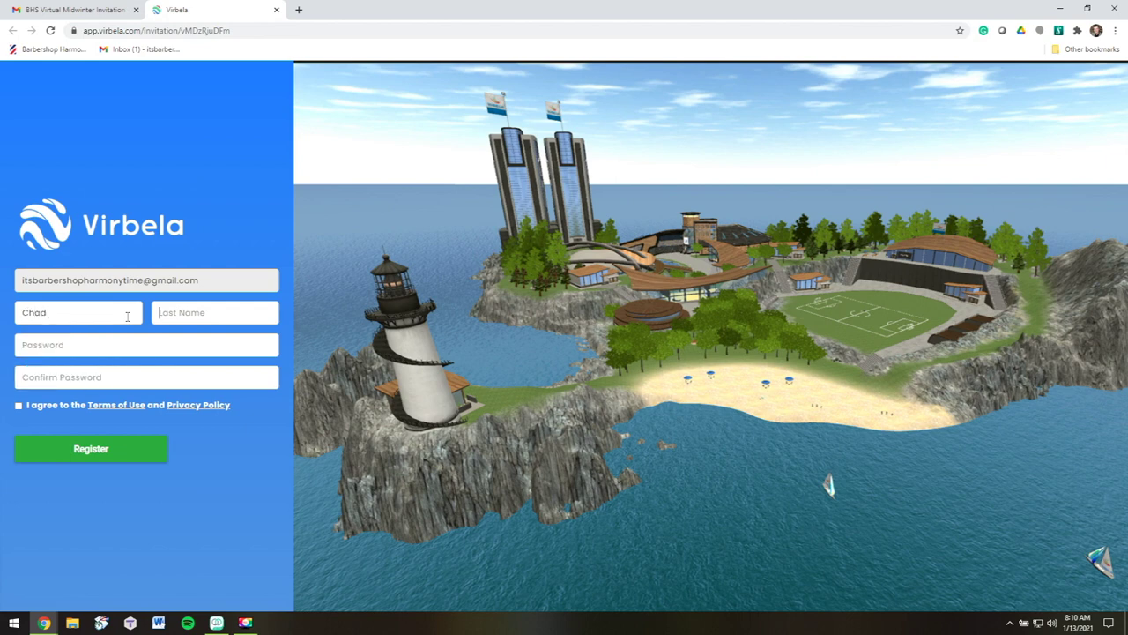
key(Tab)
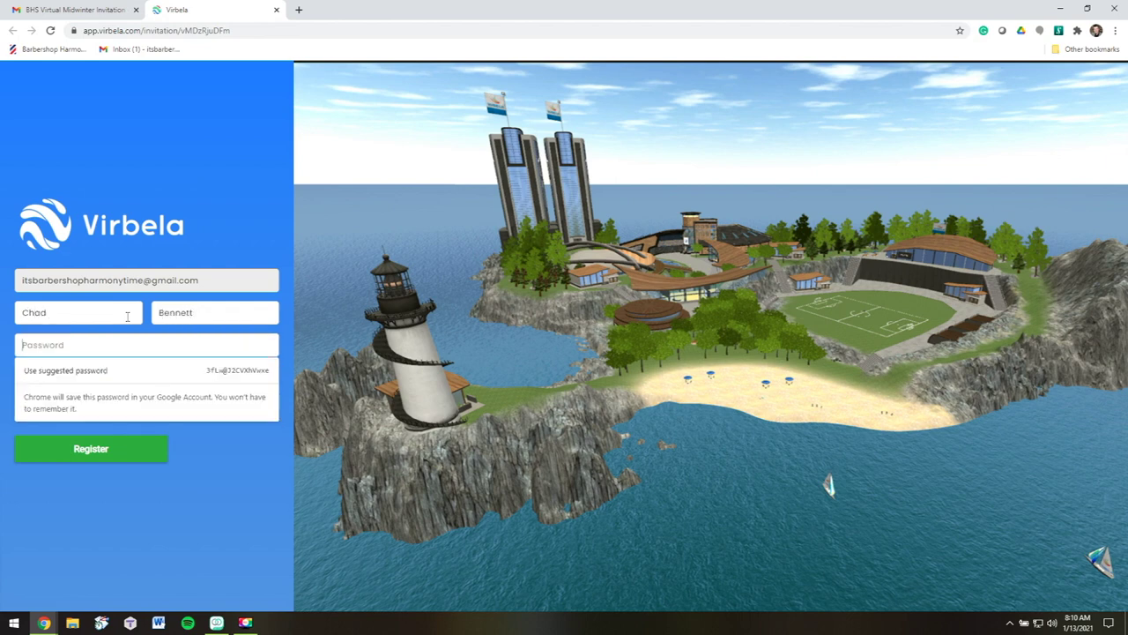
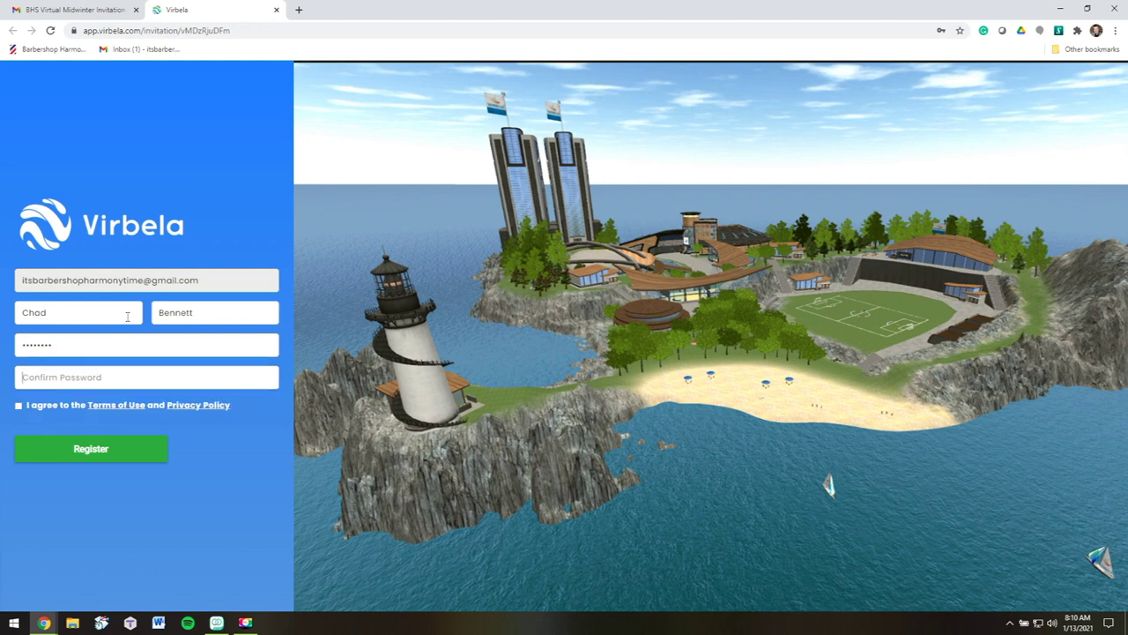
key(Tab)
click(18, 407)
click(101, 450)
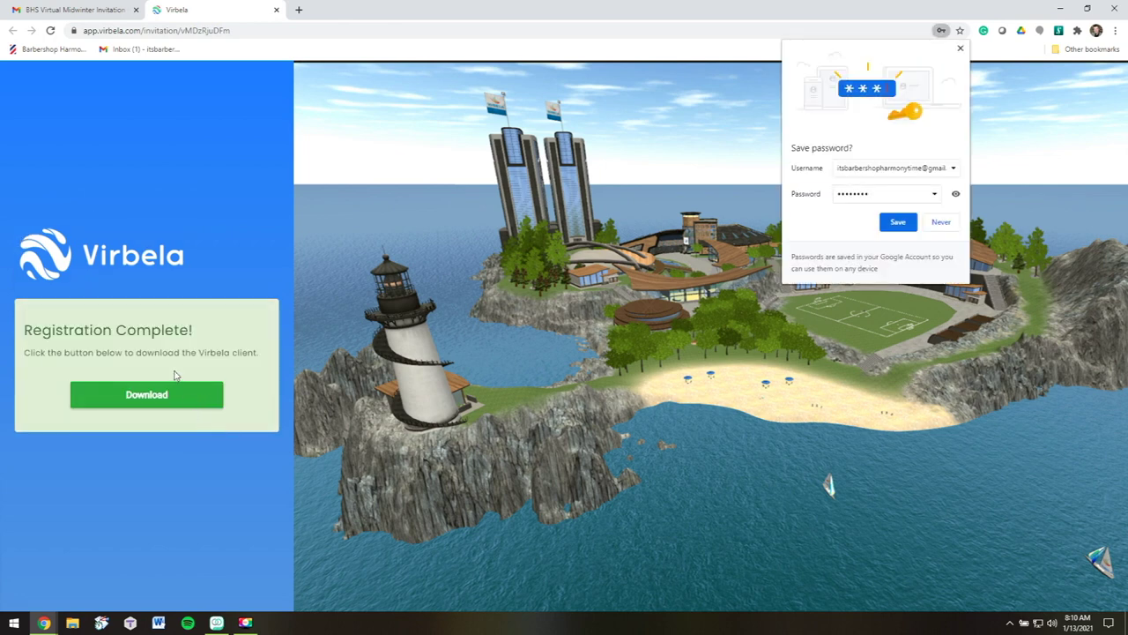
Dismiss the save-password offer and run the BHSVirtualCampusSetup installer despite the Windows protection warning
click(960, 48)
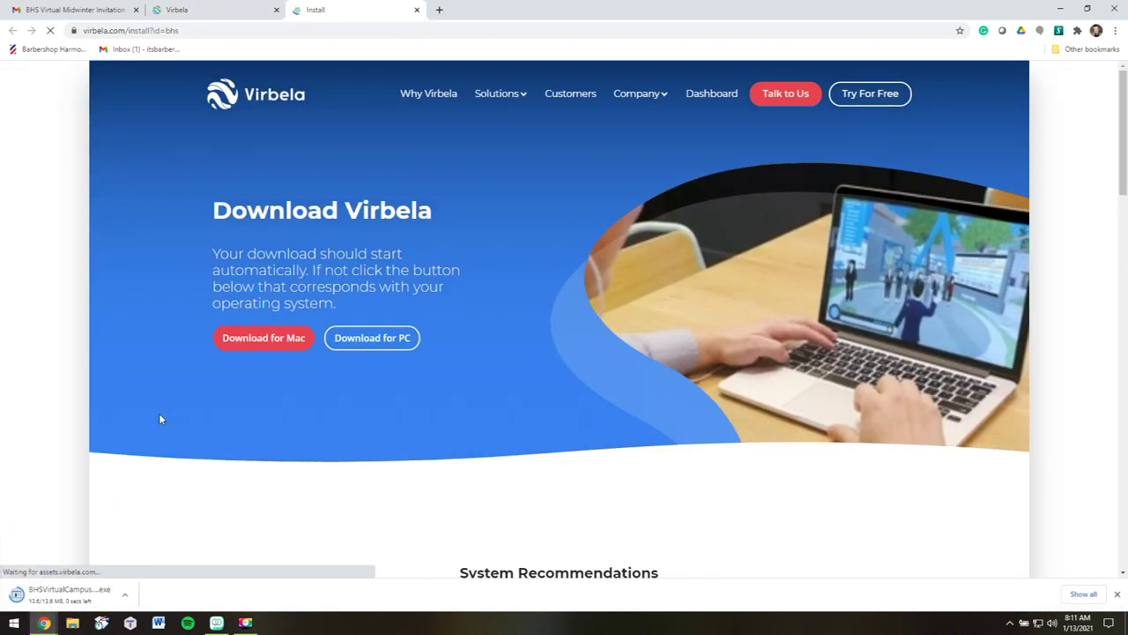
click(95, 603)
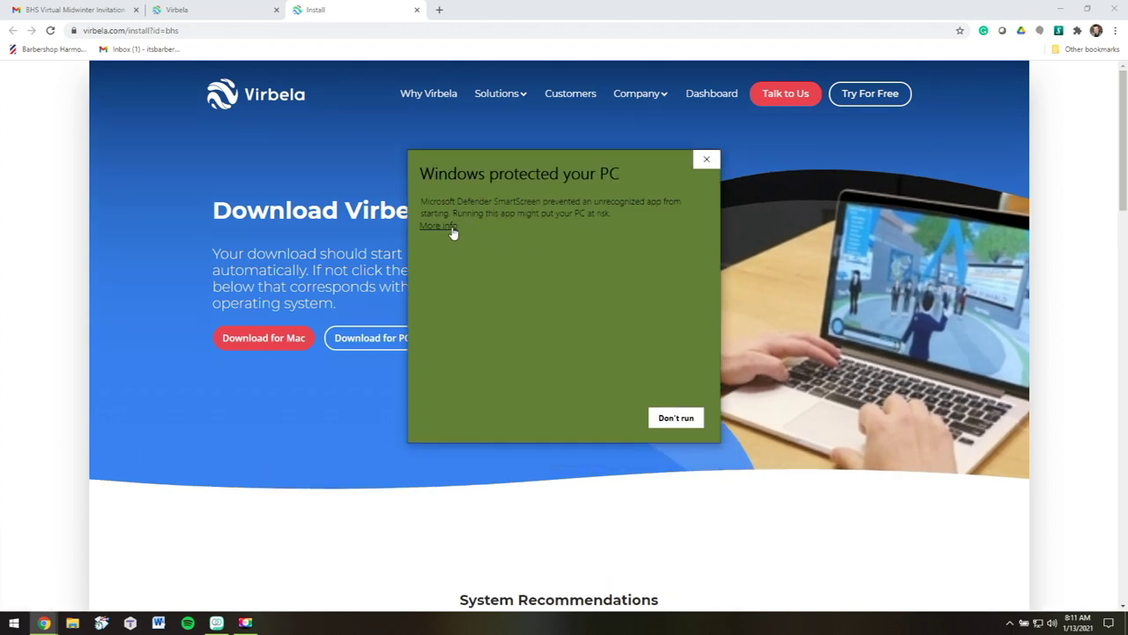
click(438, 226)
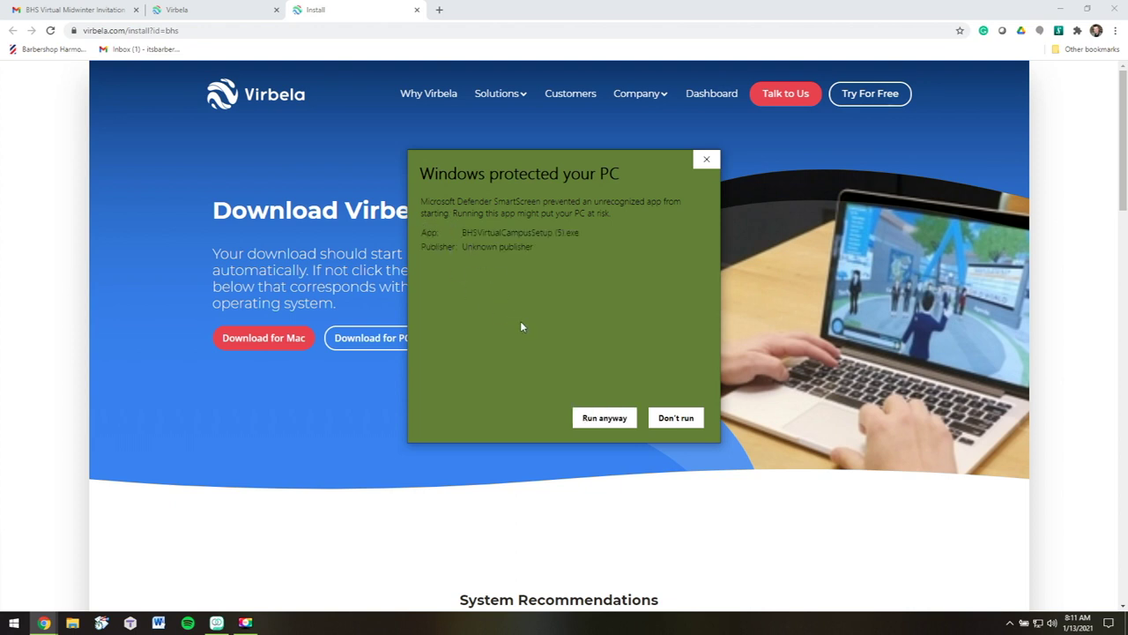
click(604, 418)
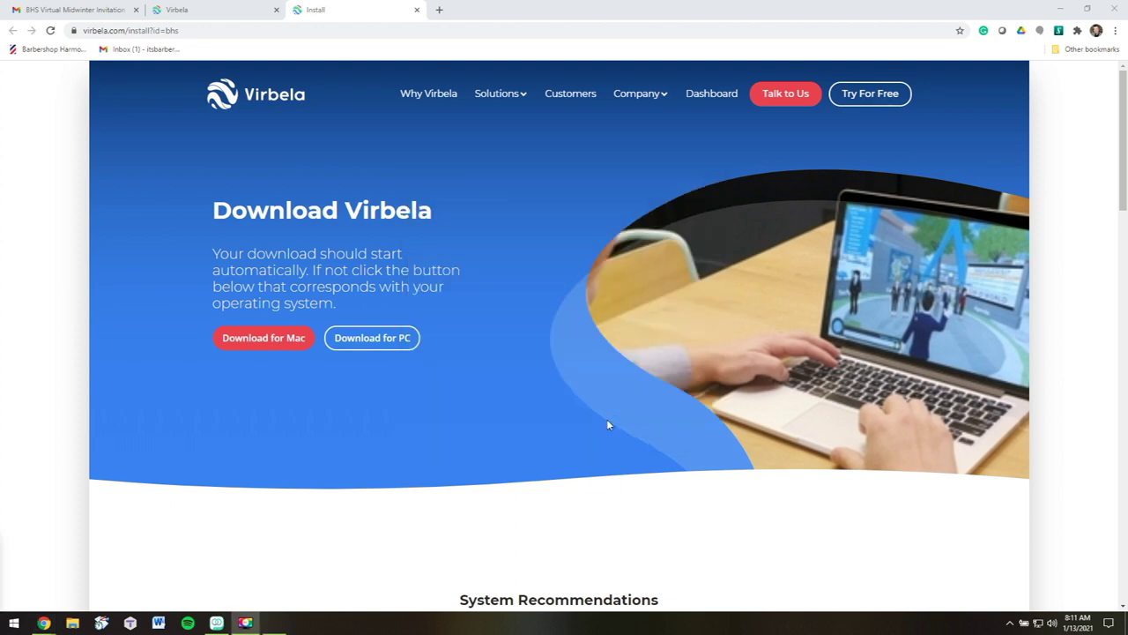
Close the download page tab, returning to the Registration Complete page
scroll(477, 328, down, 5)
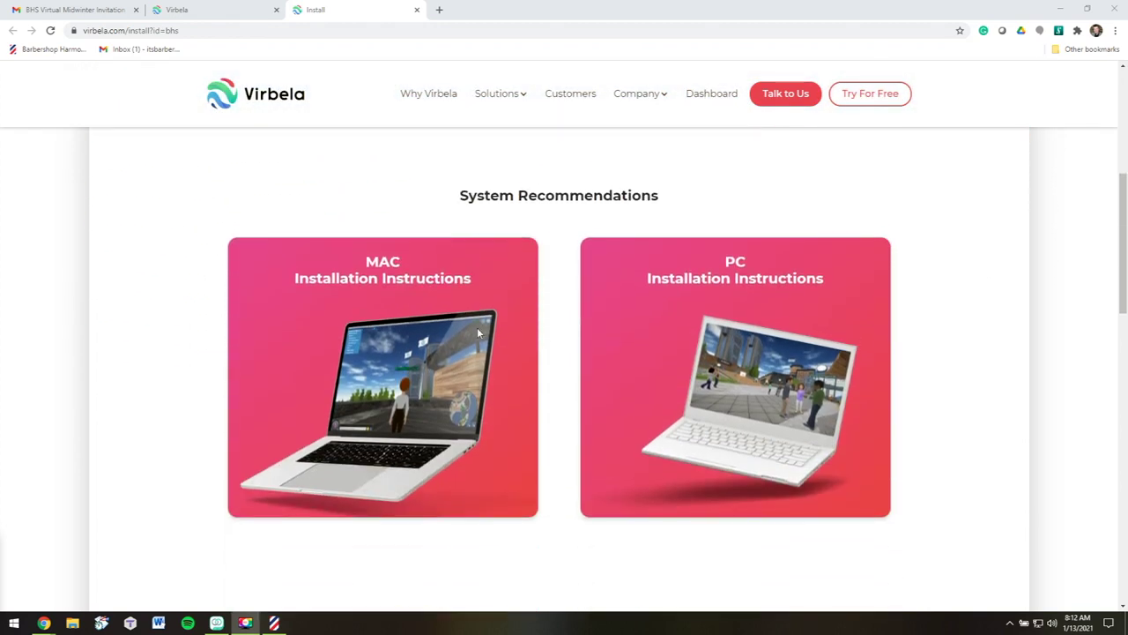
scroll(477, 332, up, 1)
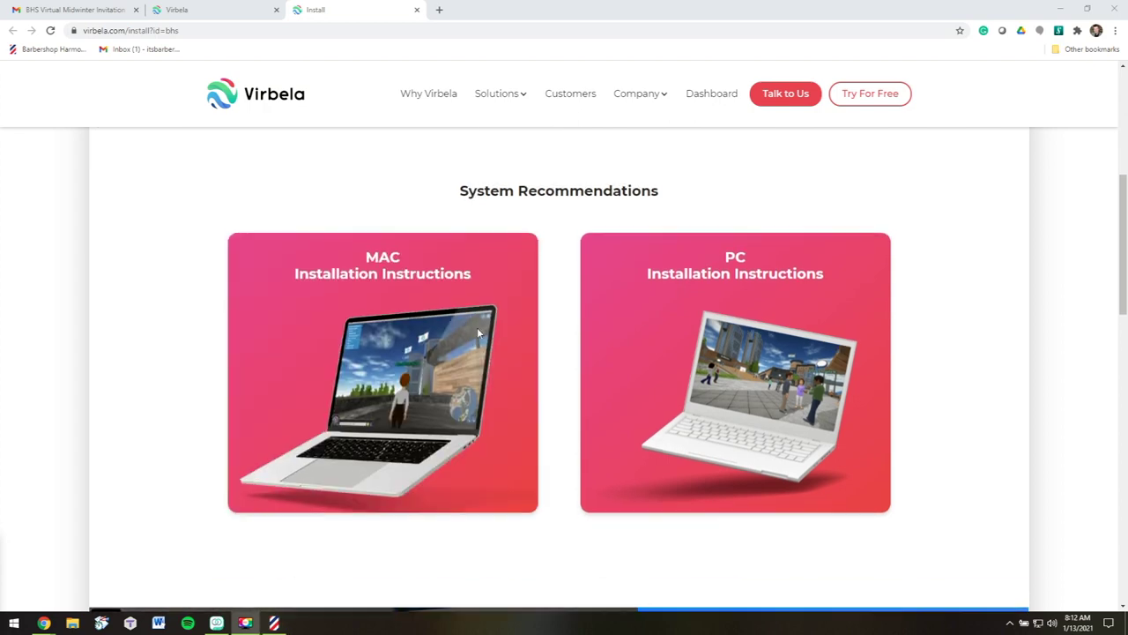
scroll(477, 327, up, 4)
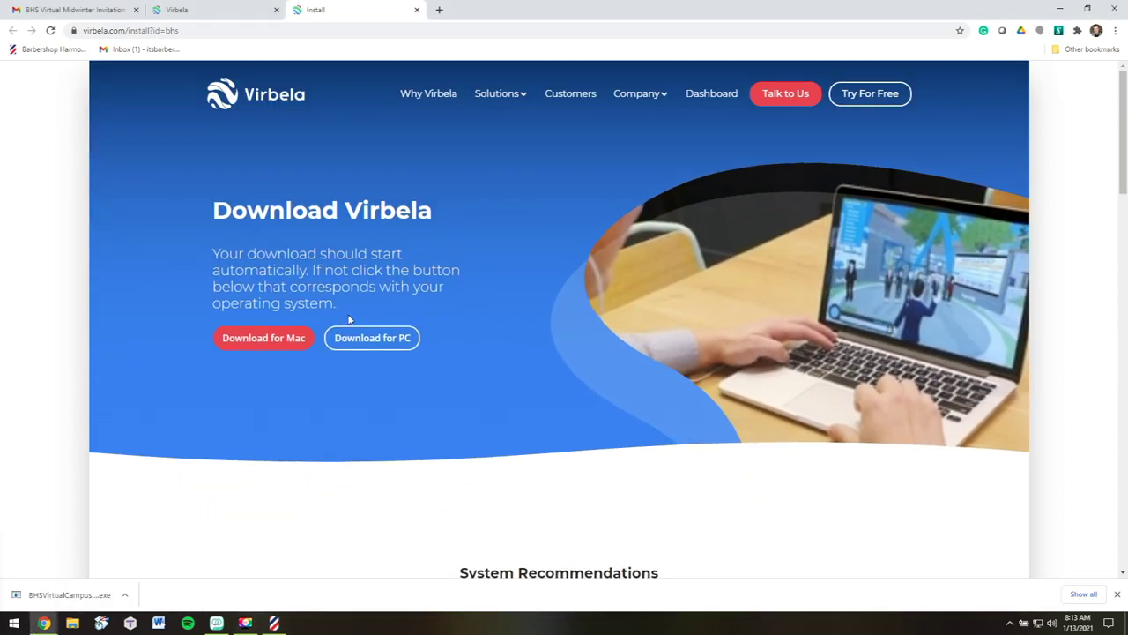
click(419, 10)
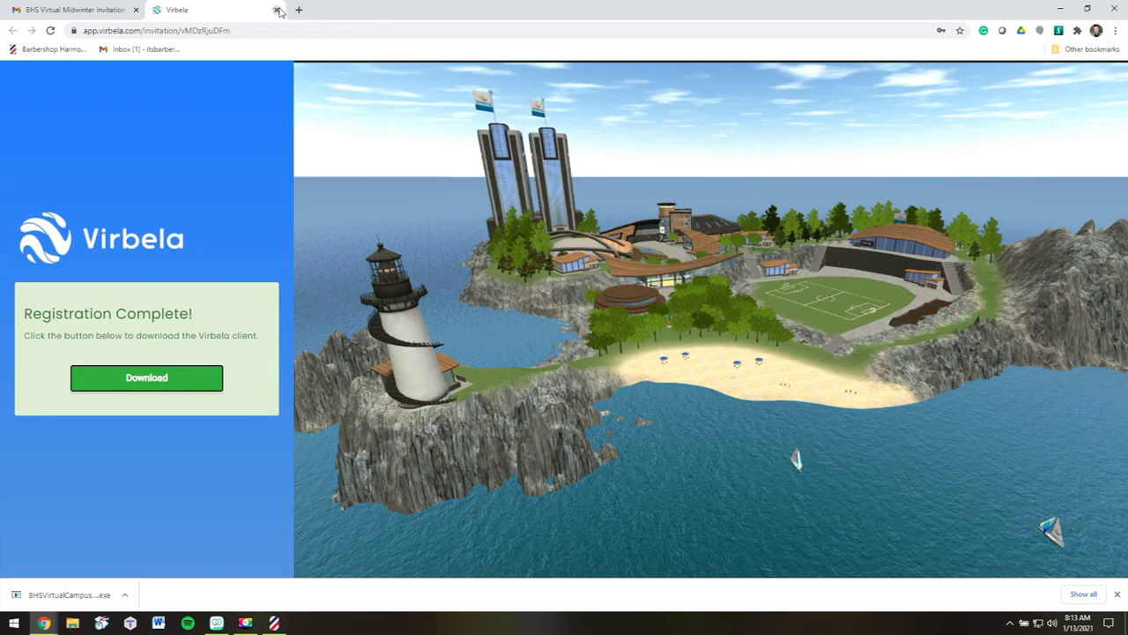
Close Chrome, then install BHS Virtual Campus in the default folder with a desktop shortcut and launch it
click(276, 9)
click(134, 10)
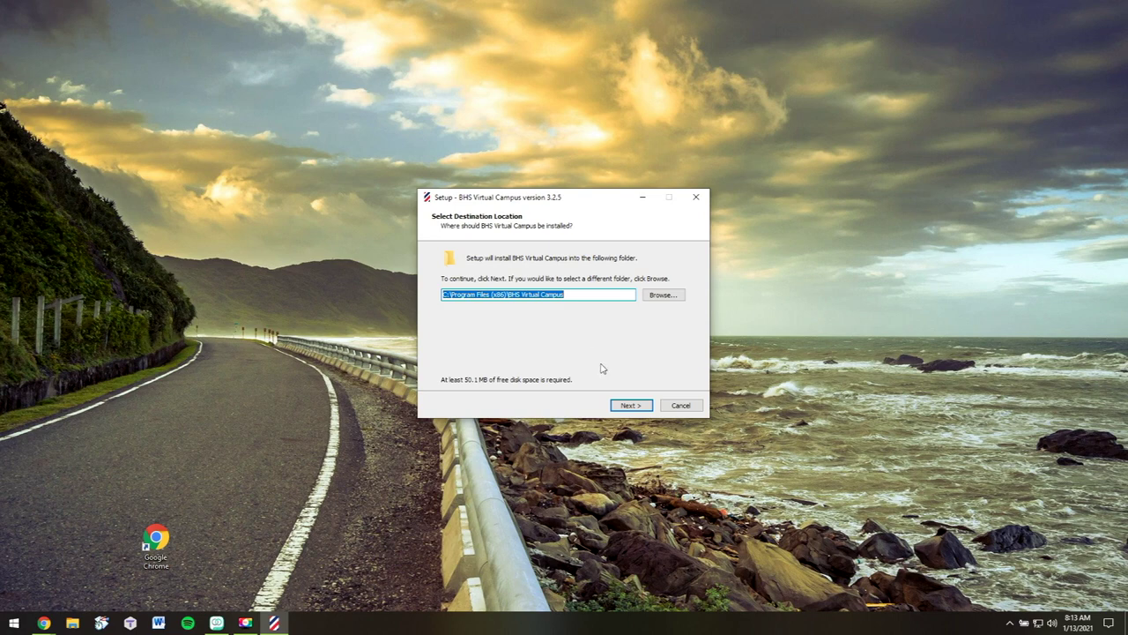
click(635, 407)
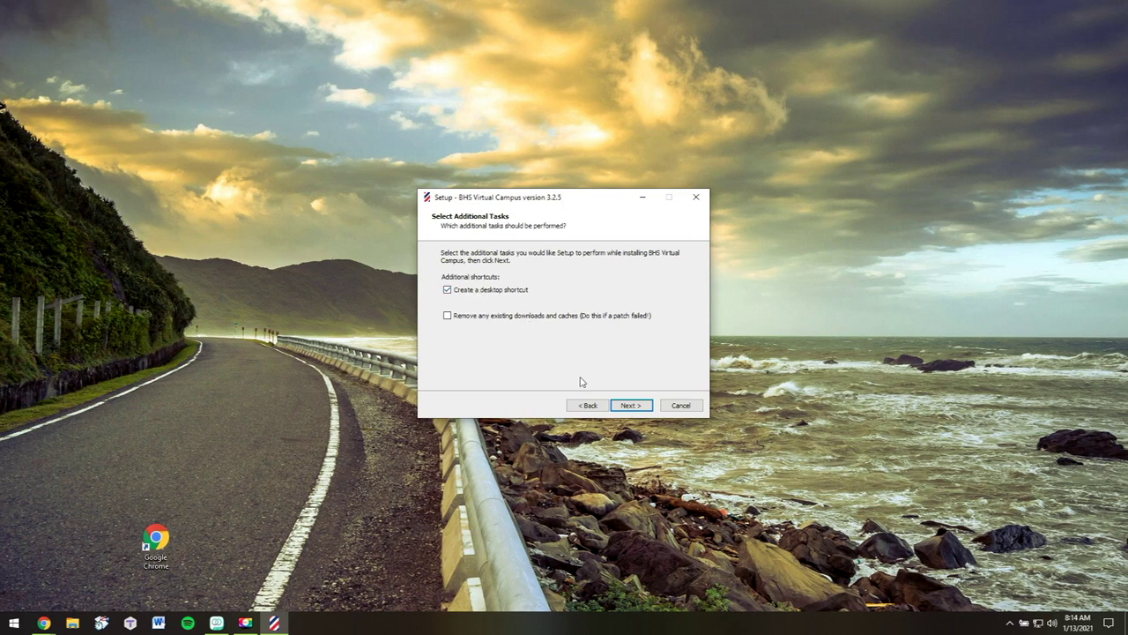
click(625, 407)
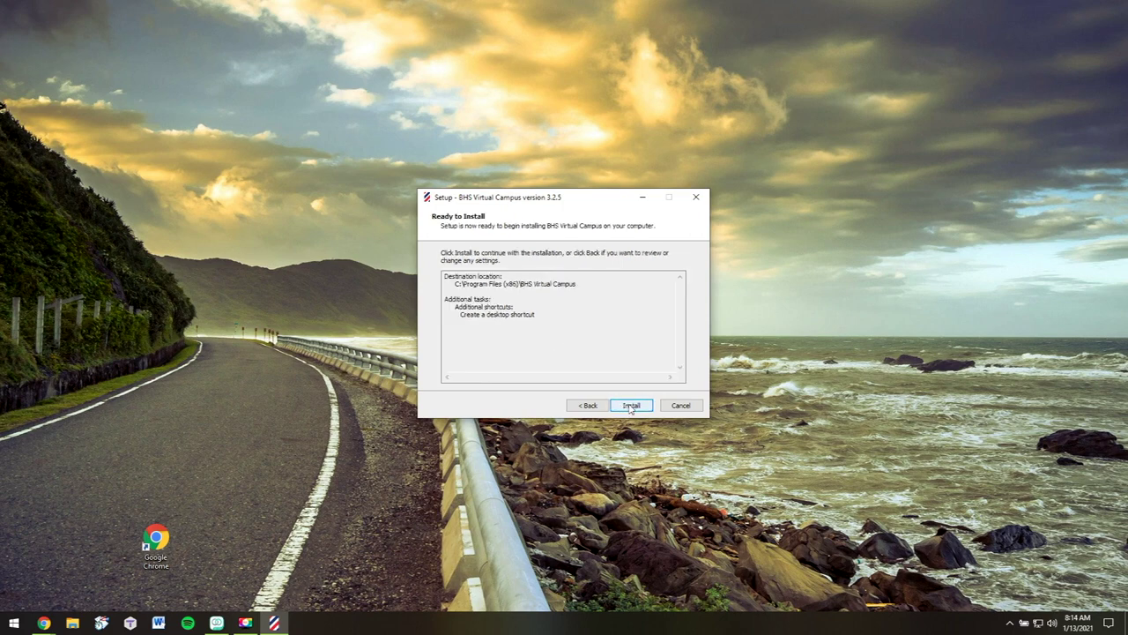
click(626, 408)
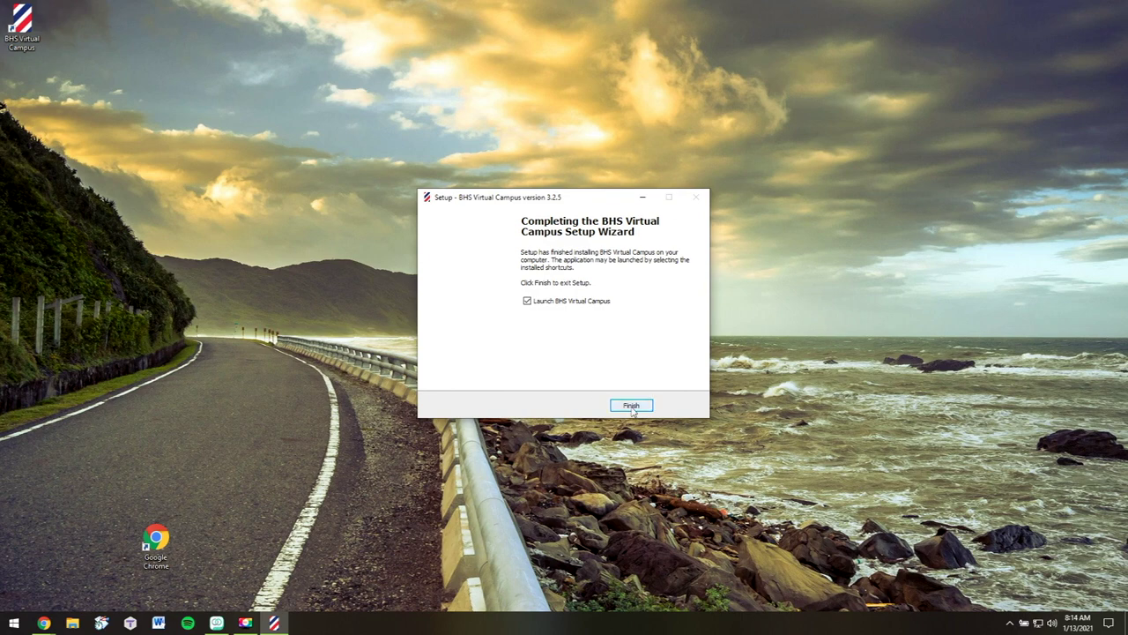
click(631, 406)
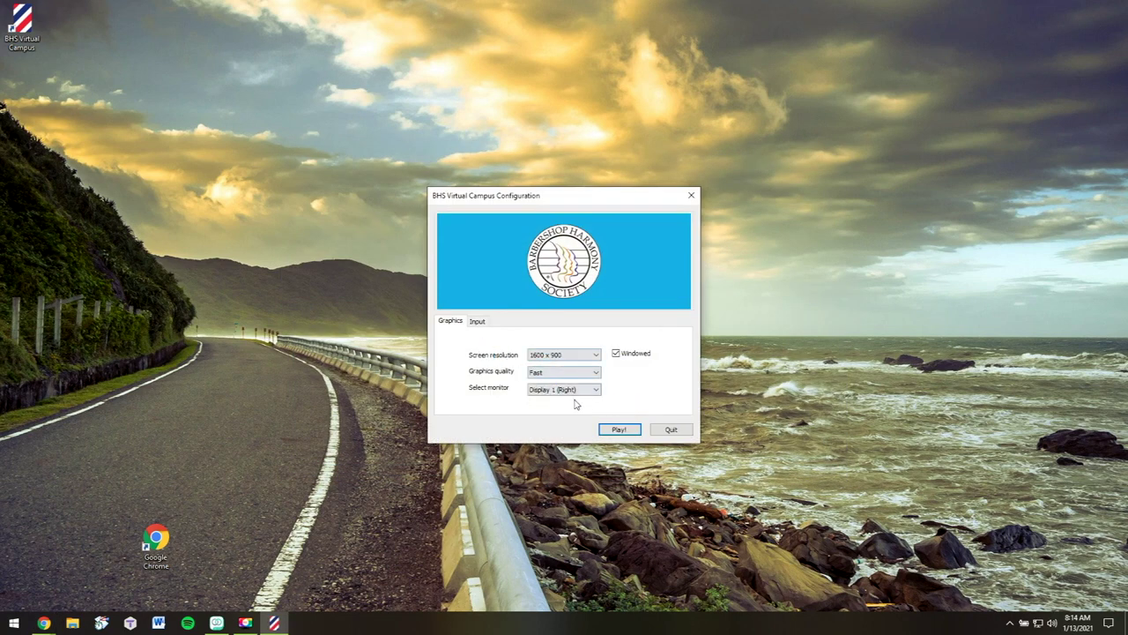
Start the campus with the default graphics settings and log in with the registered e-mail and password
click(616, 431)
click(616, 431)
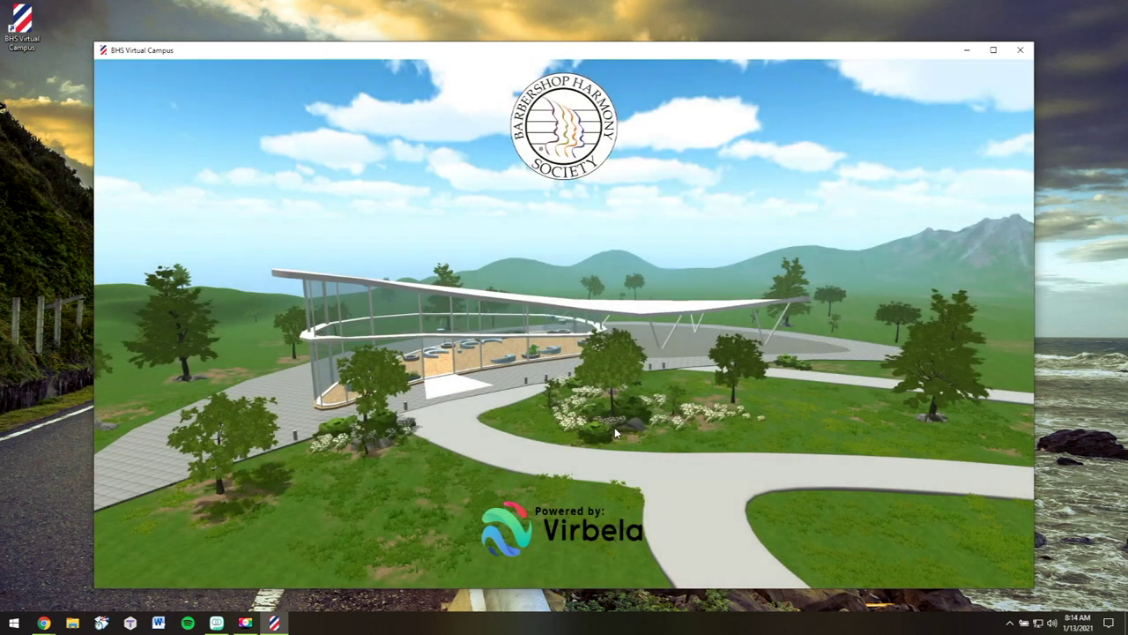
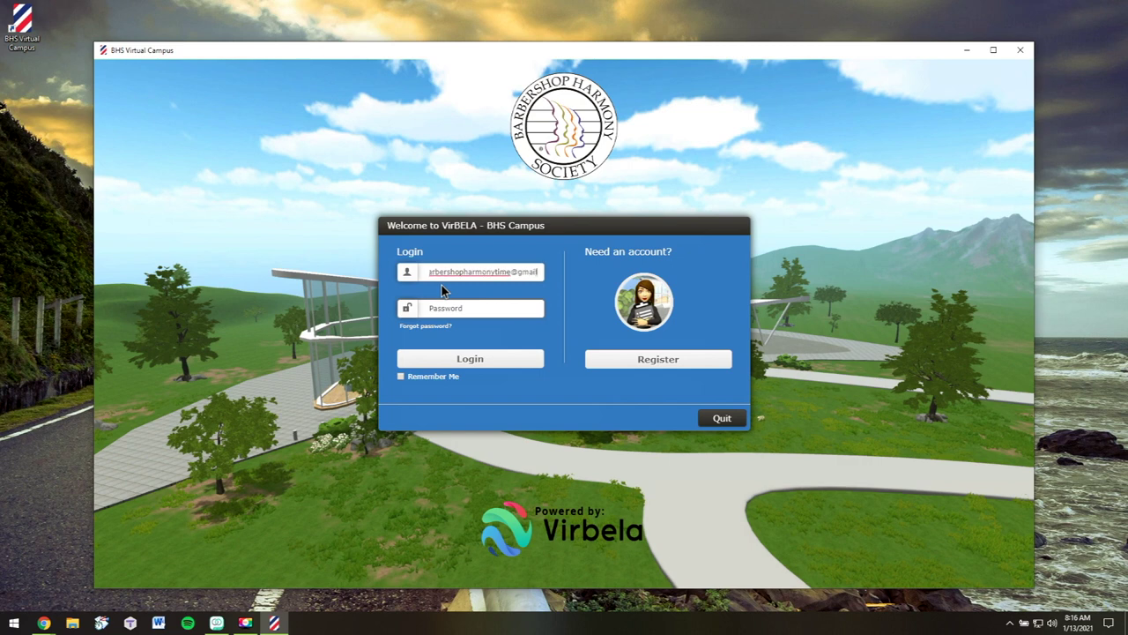
key(Tab)
text(****)
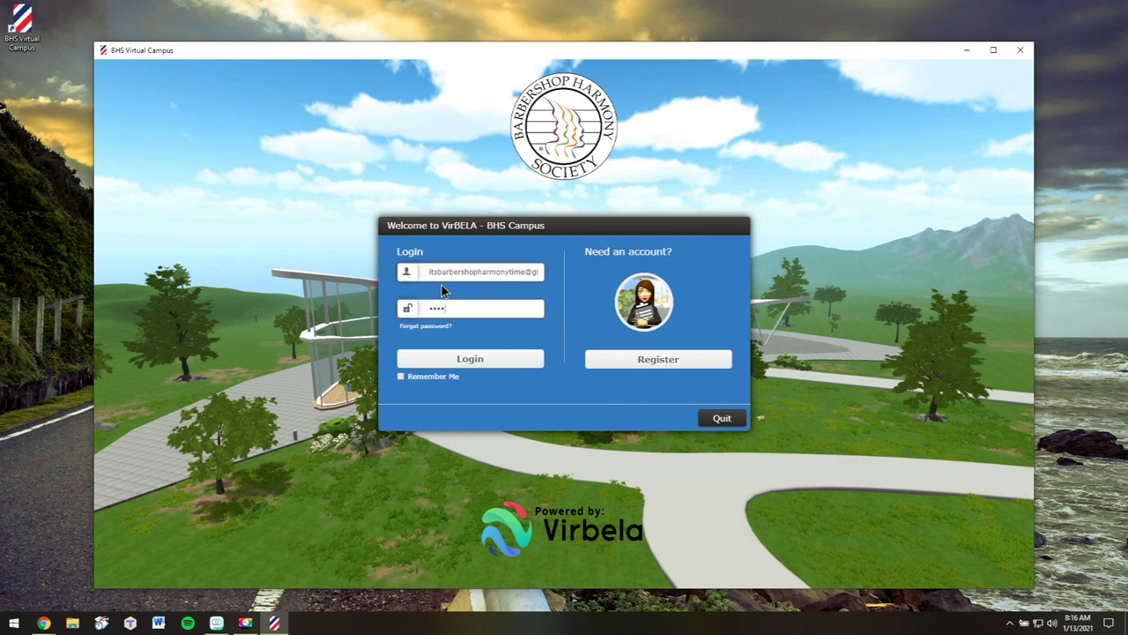
click(477, 363)
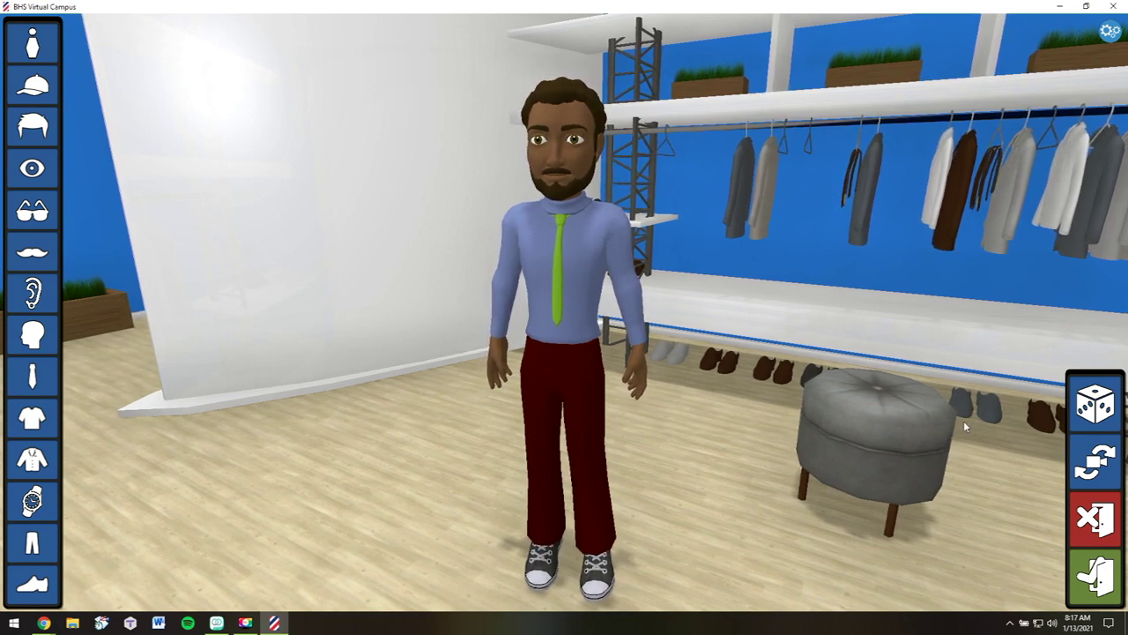
Randomize the avatar's look several times, ending on a bearded male body
click(1092, 409)
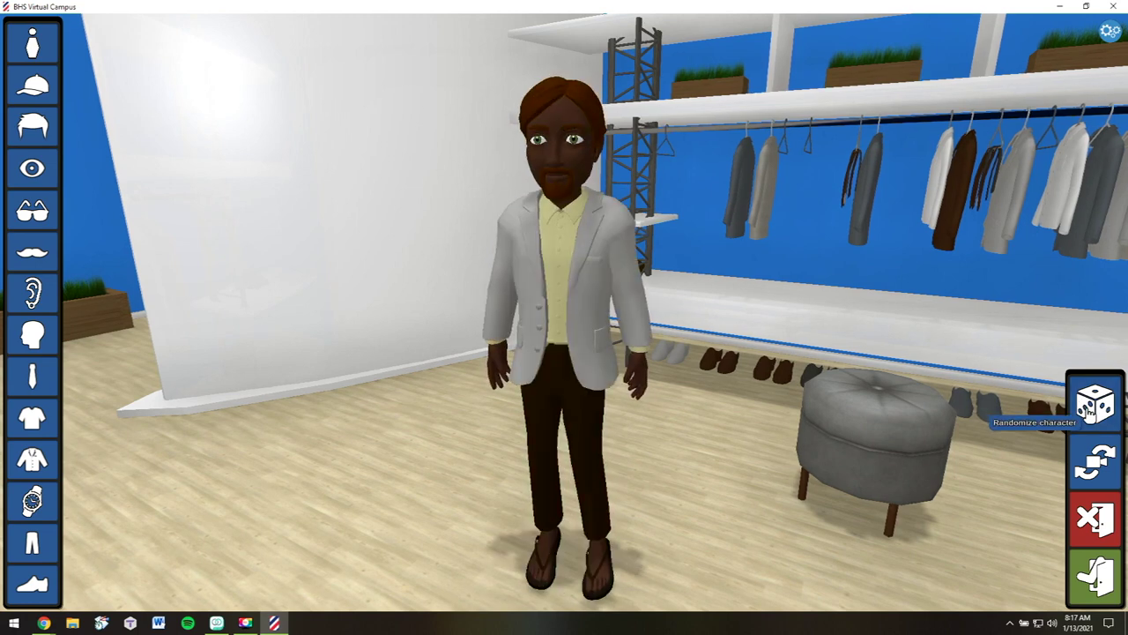
click(1091, 408)
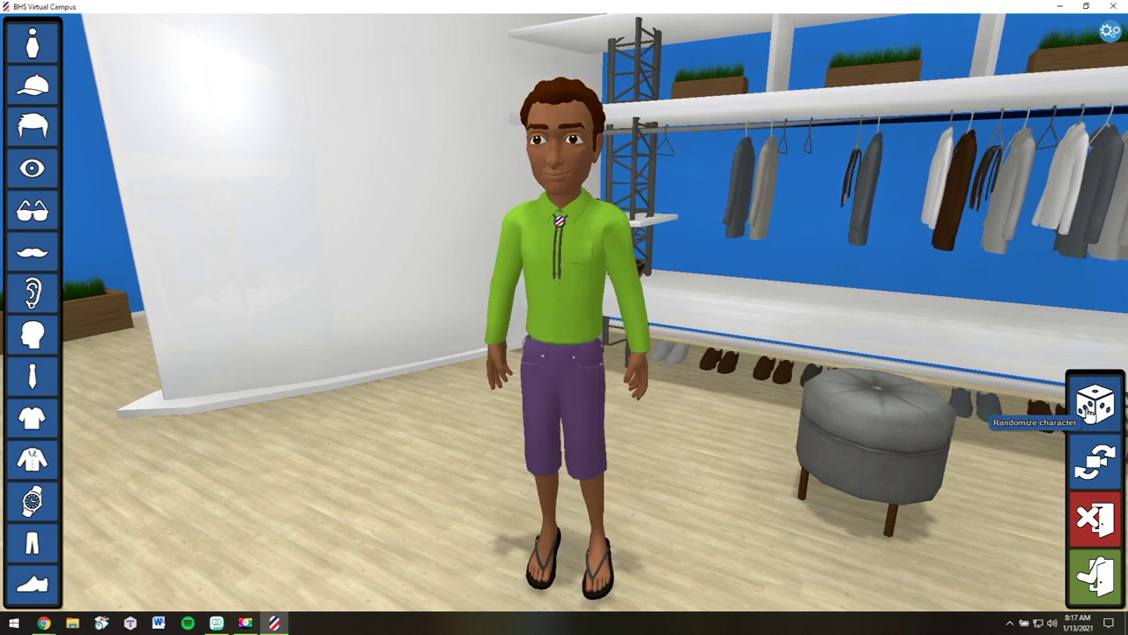
click(1091, 408)
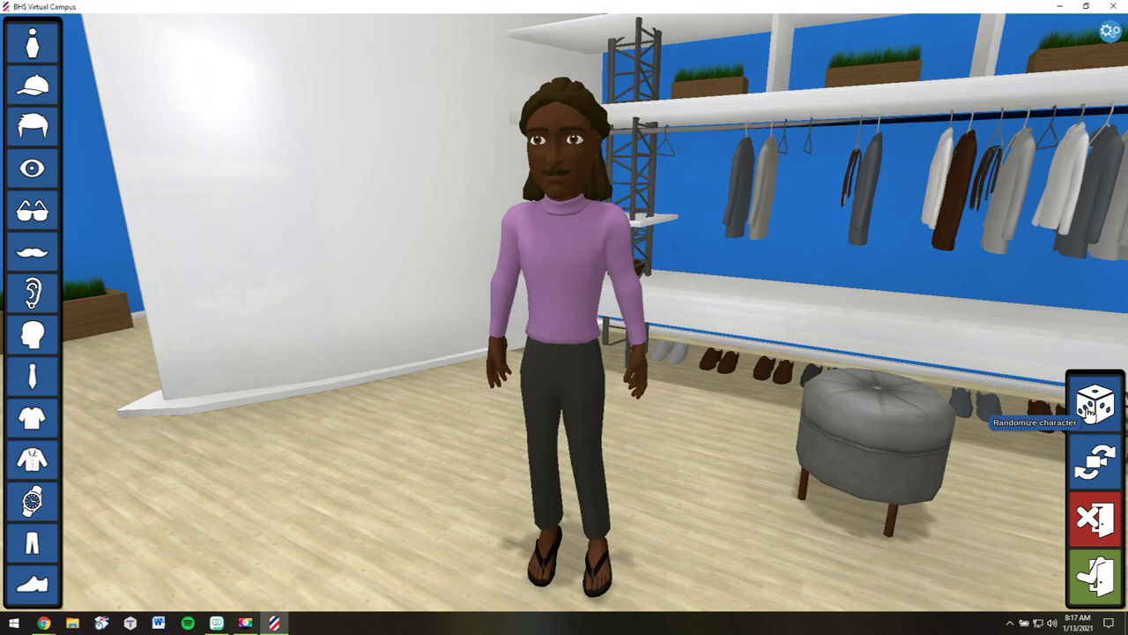
click(1091, 409)
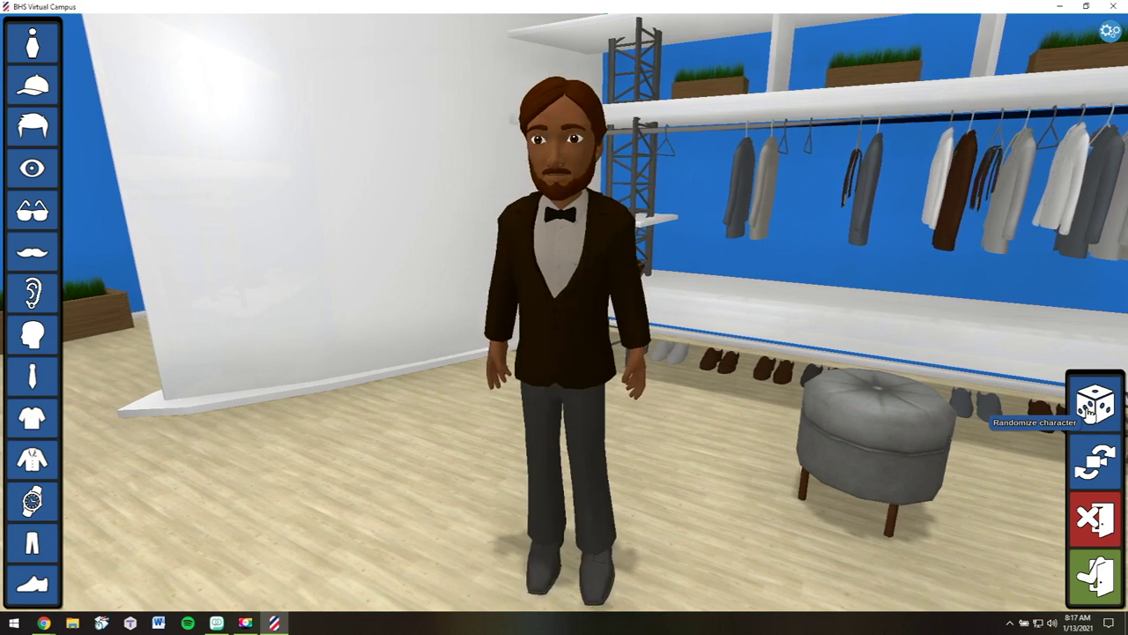
click(1090, 411)
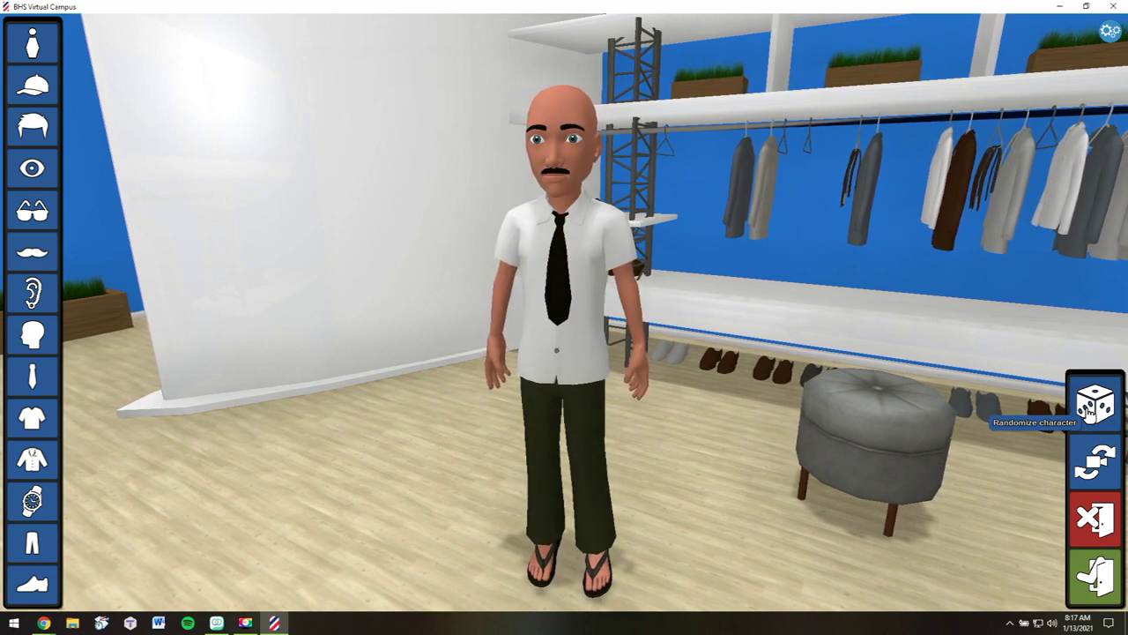
click(1090, 411)
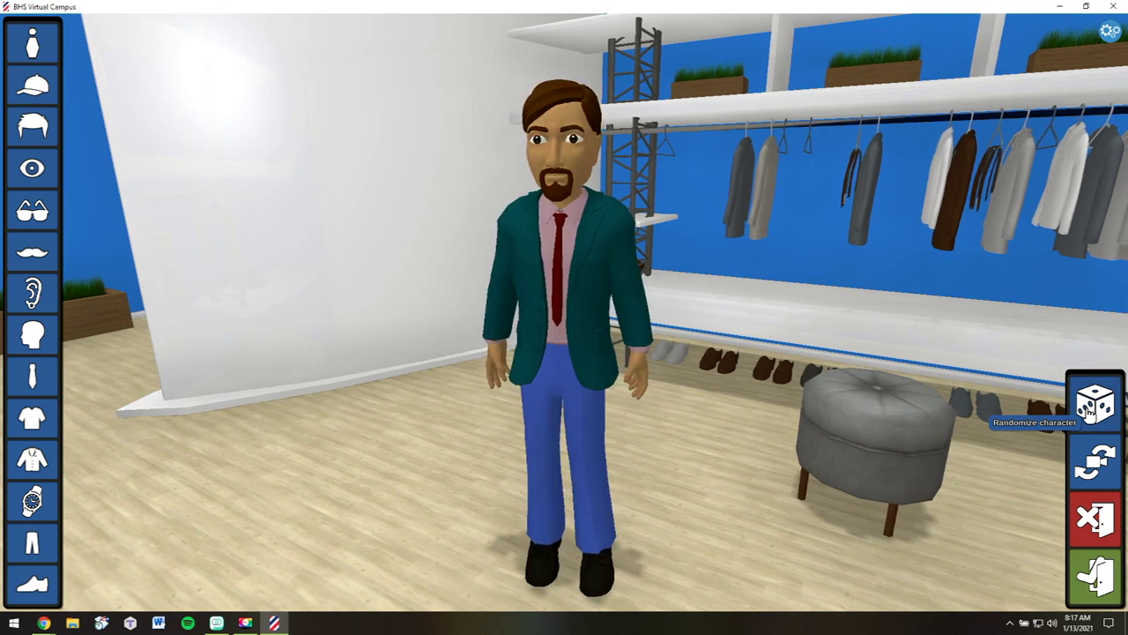
click(1090, 411)
click(1091, 411)
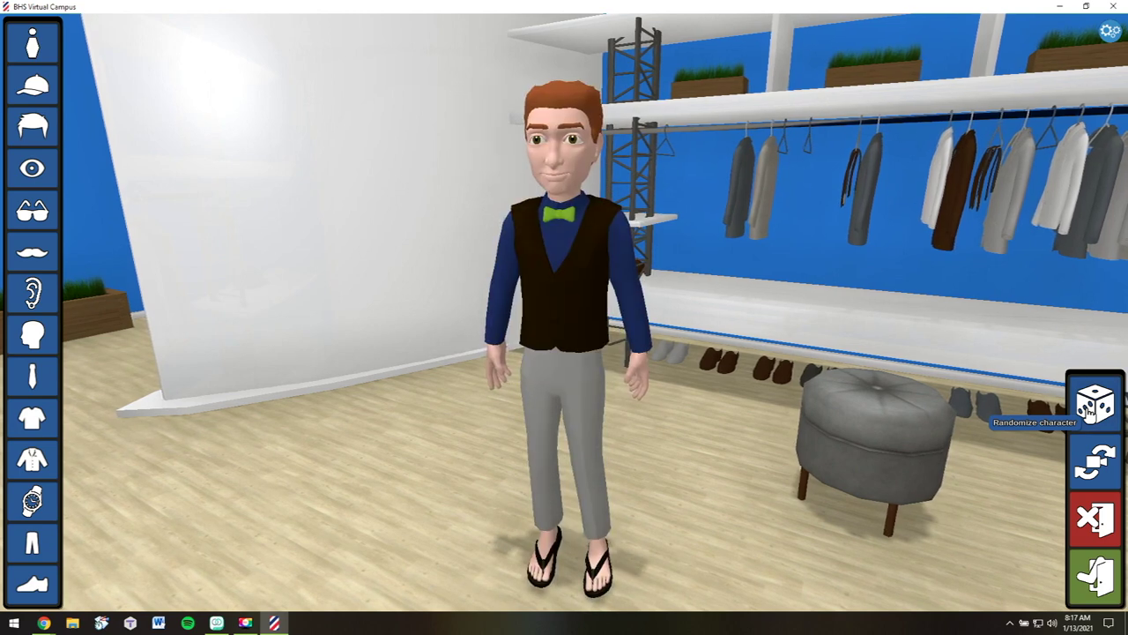
click(1091, 411)
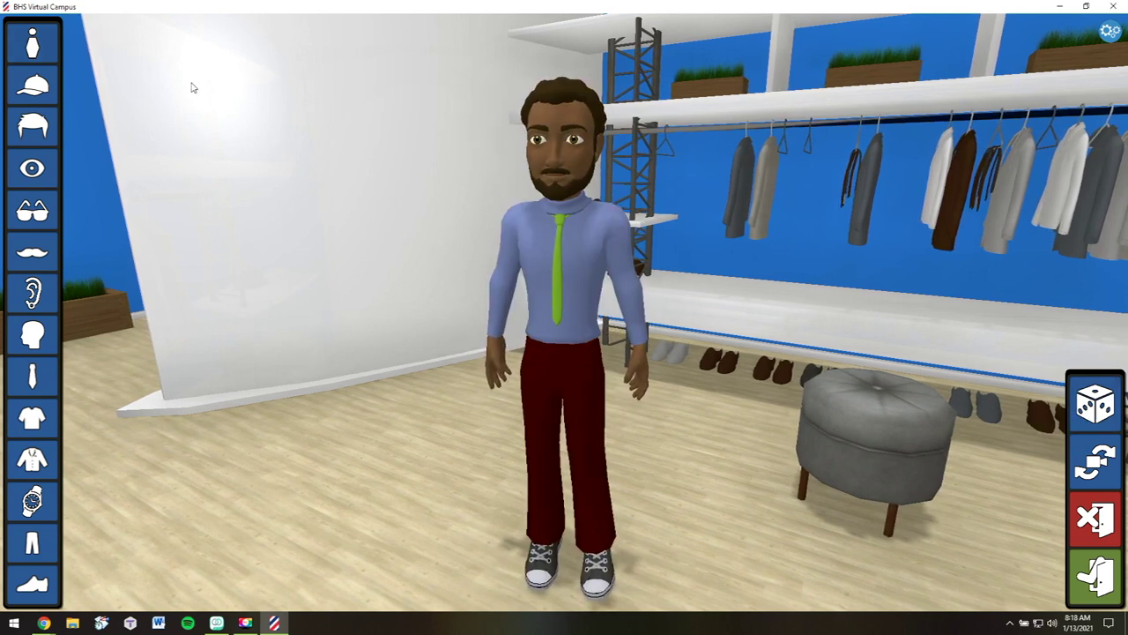
click(38, 48)
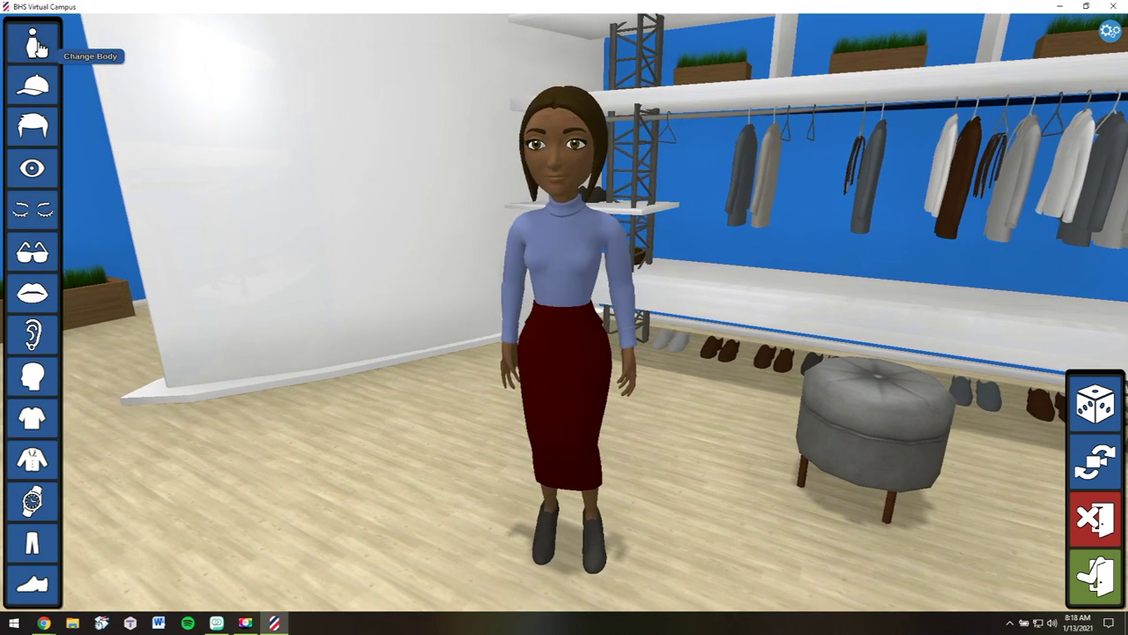
click(38, 48)
Browse hat and hairstyle options and set the avatar's eye colour to teal
click(32, 86)
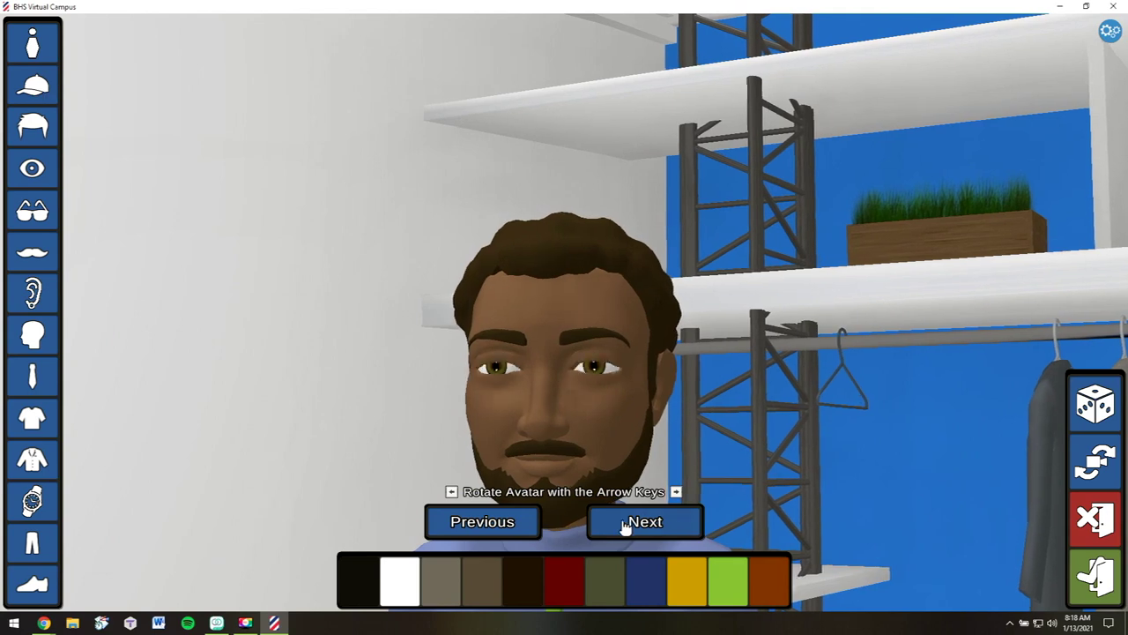
click(643, 522)
click(643, 522)
click(32, 126)
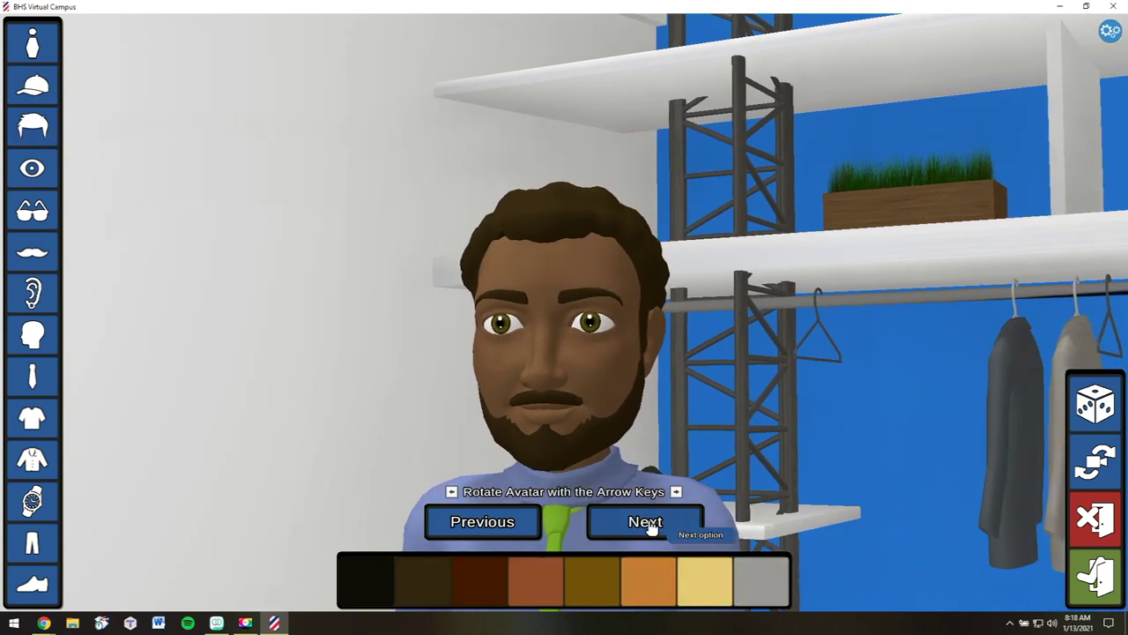
click(647, 524)
click(647, 522)
click(33, 168)
click(645, 522)
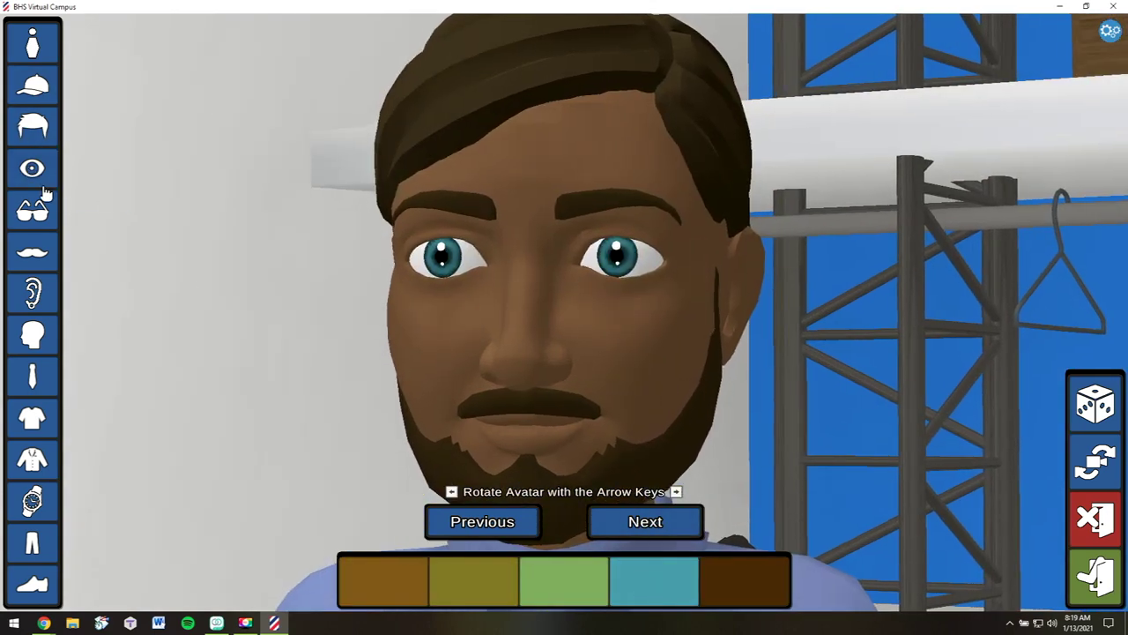
click(36, 208)
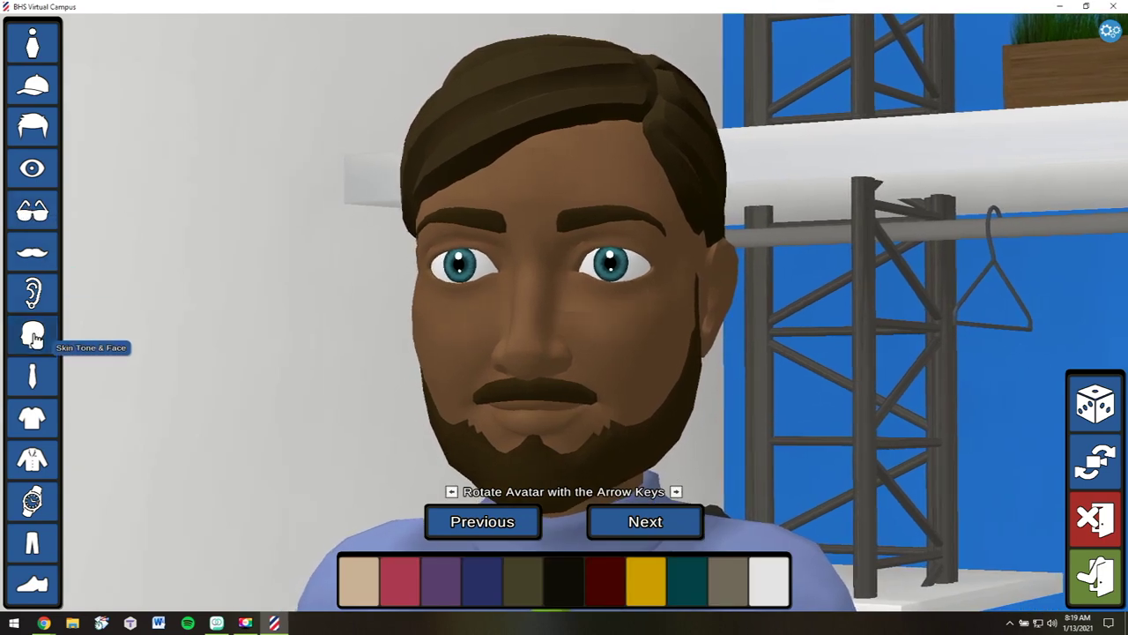
Give the avatar a lighter peach skin tone and a dark red bow tie
click(32, 335)
click(381, 589)
click(394, 594)
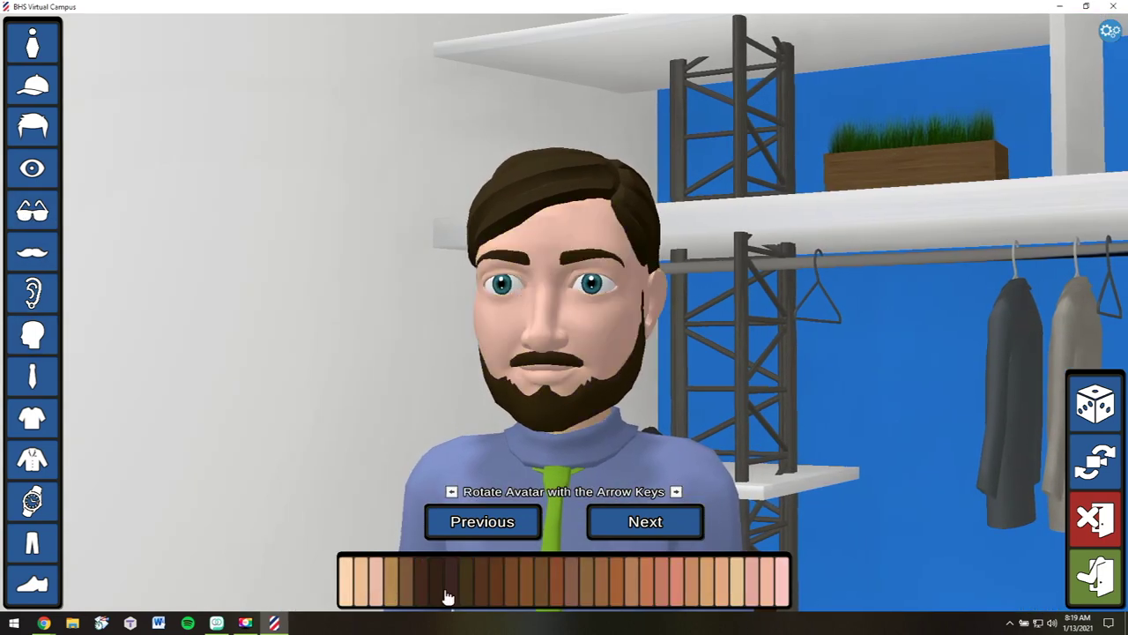
click(732, 595)
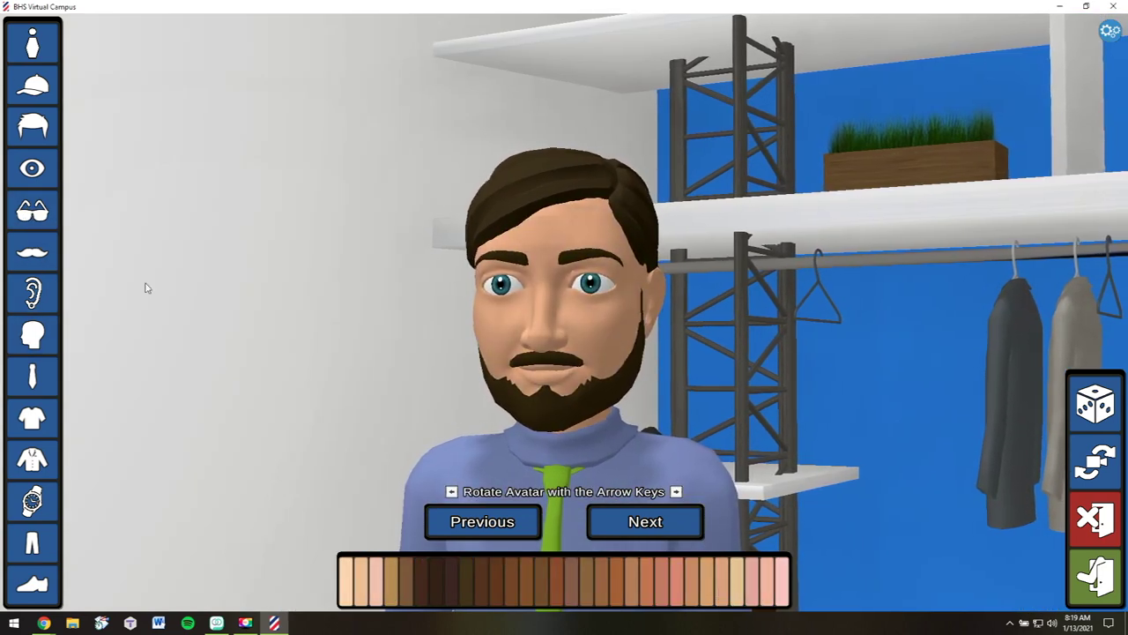
click(36, 378)
click(661, 523)
click(660, 524)
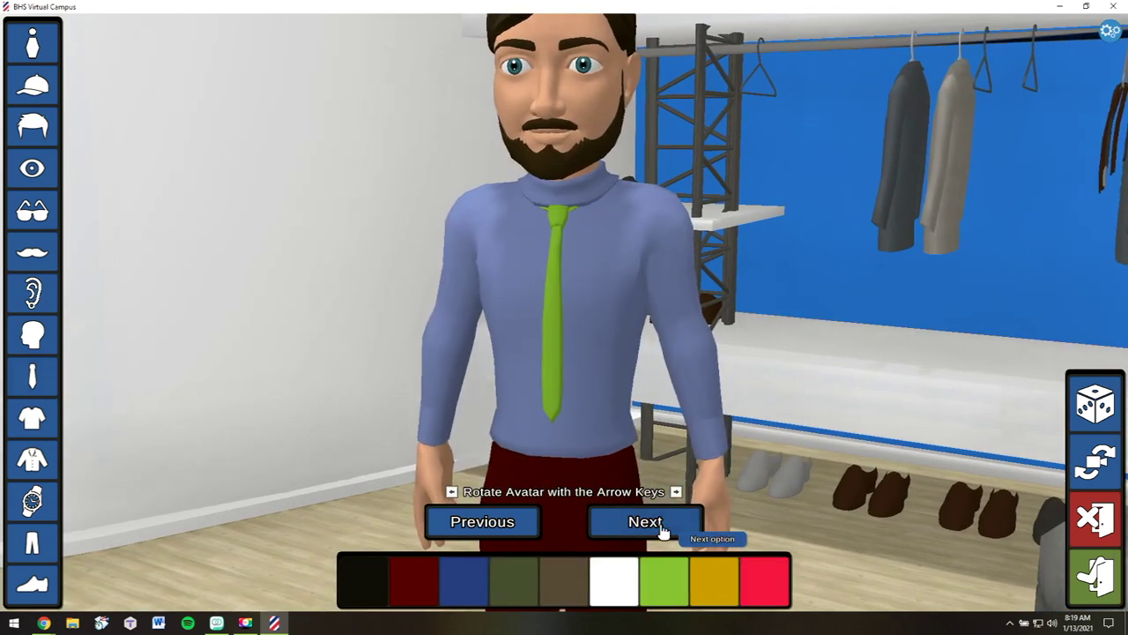
click(661, 524)
click(410, 579)
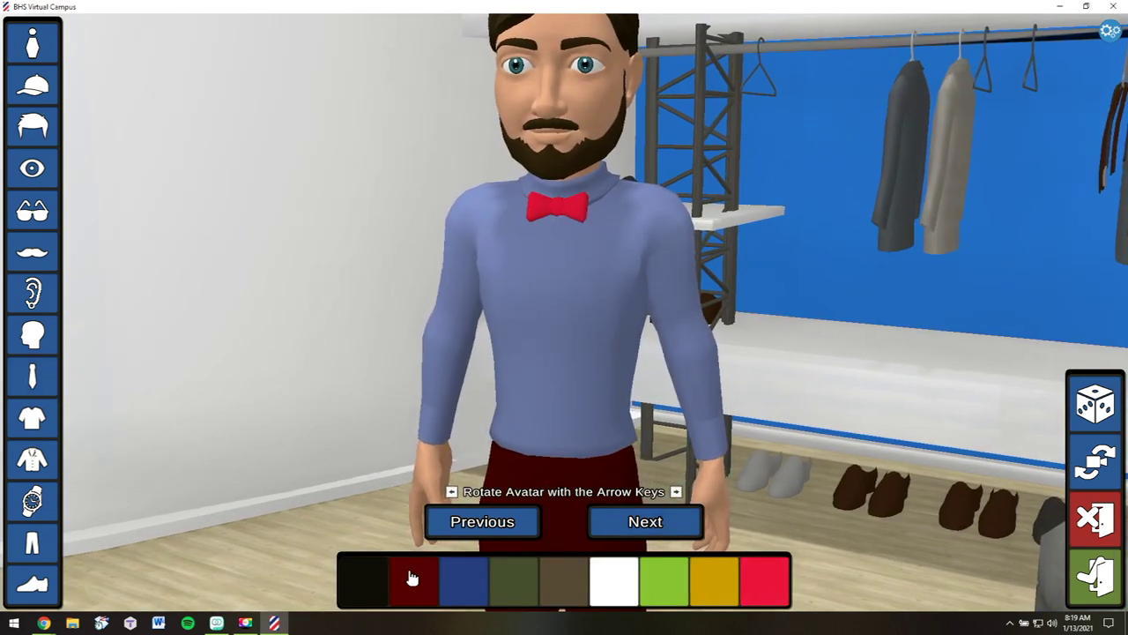
Dress the avatar in a white shirt and a navy jacket
click(32, 418)
click(638, 519)
click(637, 519)
click(637, 519)
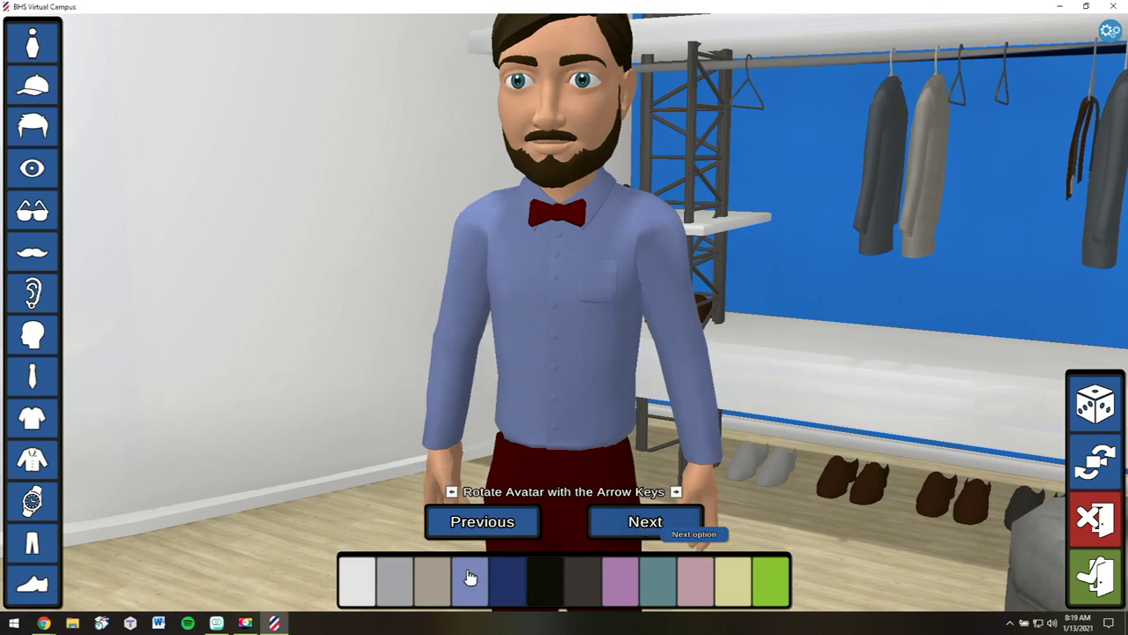
click(357, 579)
click(32, 459)
click(657, 523)
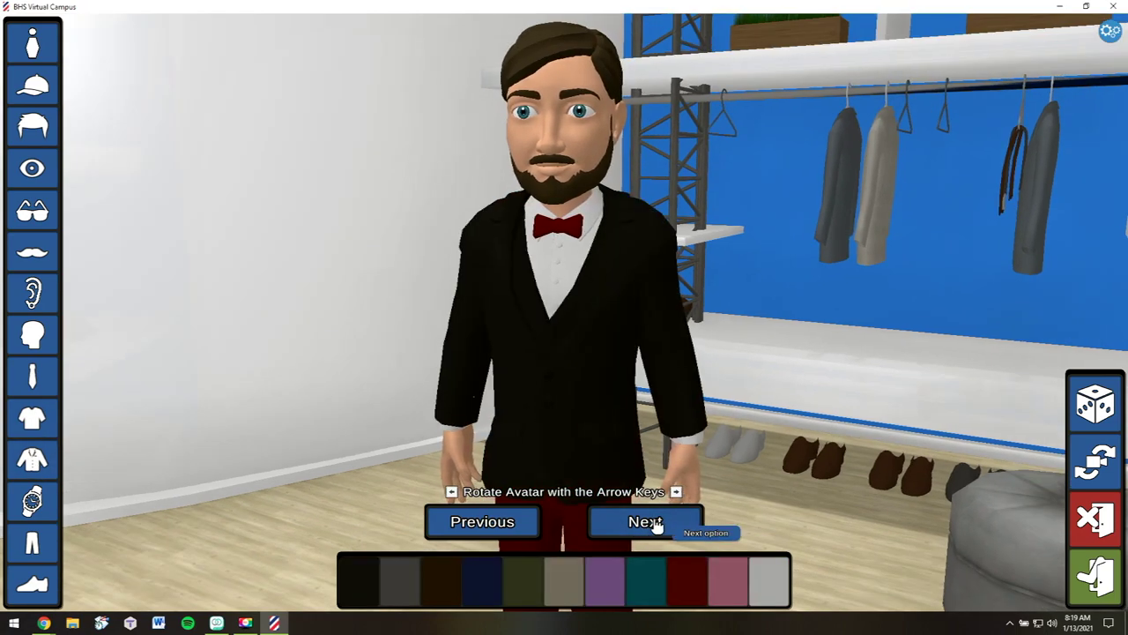
click(656, 524)
click(657, 523)
click(483, 579)
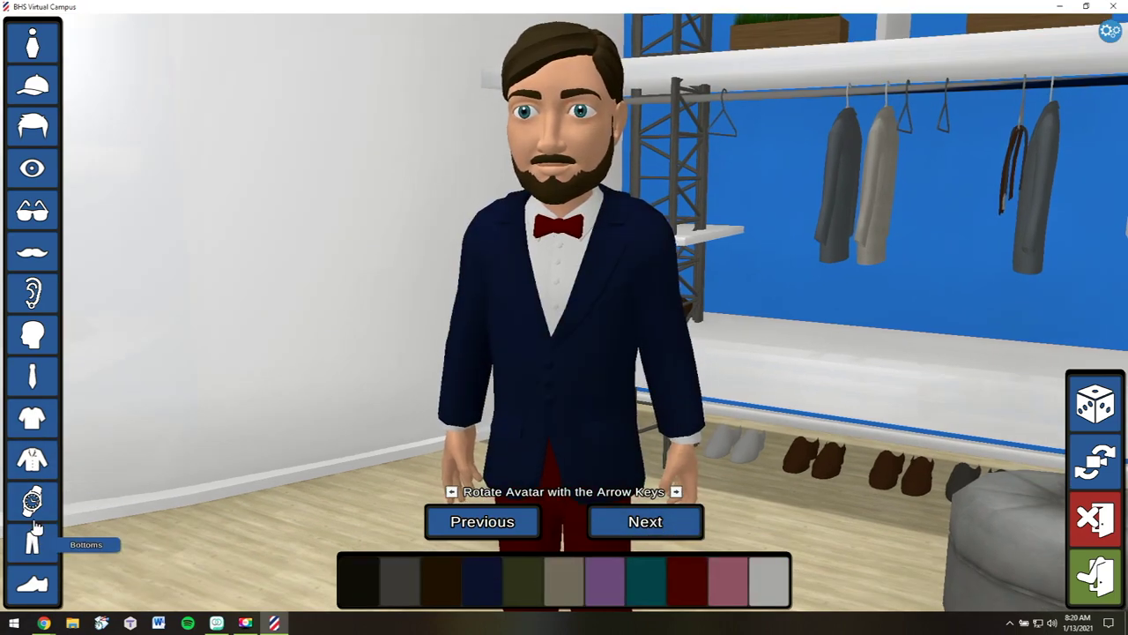
Give the avatar dark grey long trousers and brown dress shoes, then save and exit the editor
click(32, 542)
click(399, 579)
click(605, 521)
click(605, 521)
click(32, 584)
click(631, 524)
click(631, 524)
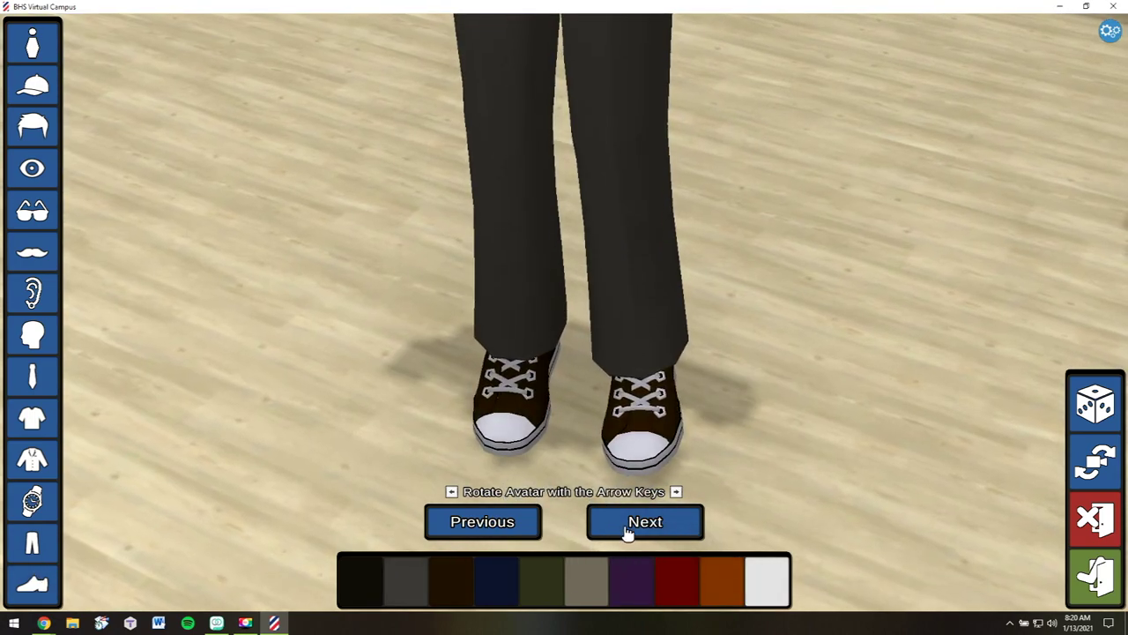
click(631, 523)
click(631, 524)
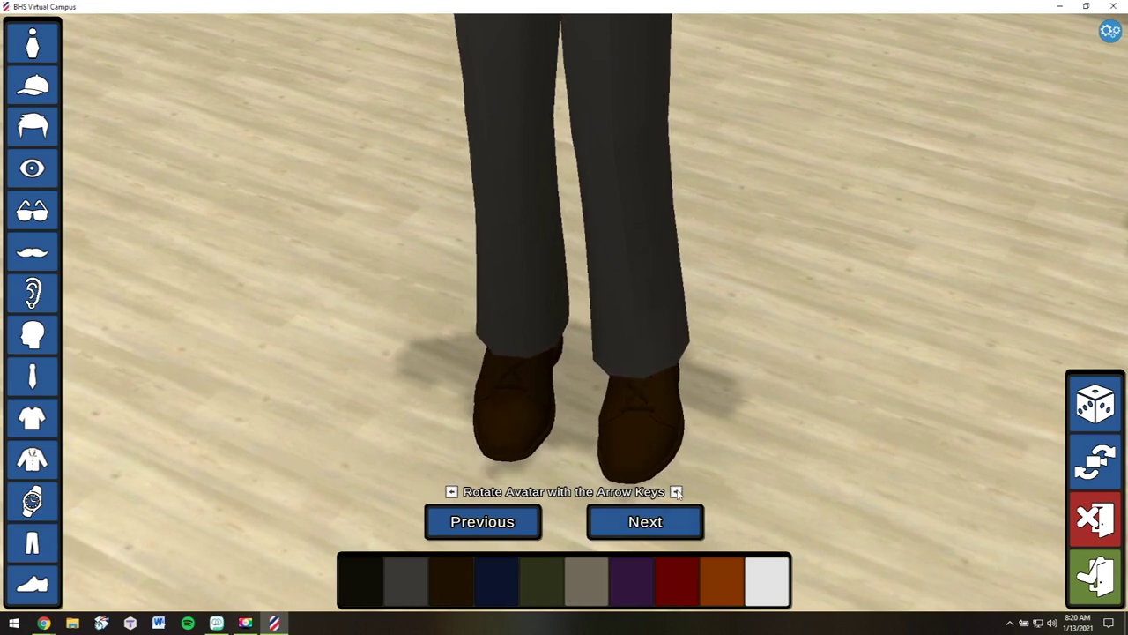
click(672, 516)
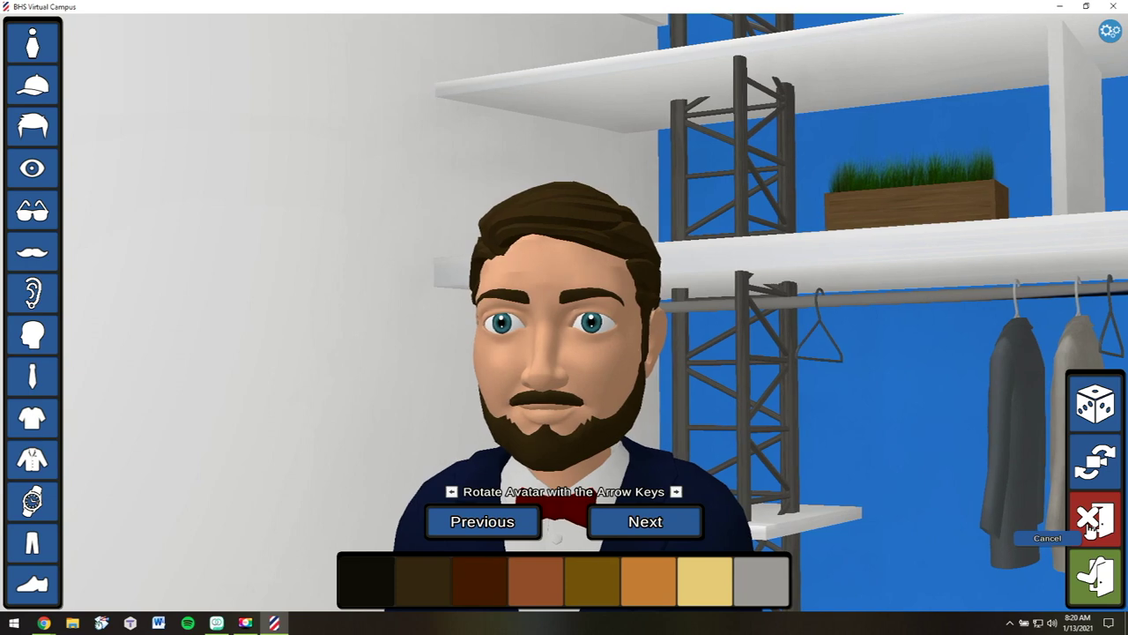
click(1096, 577)
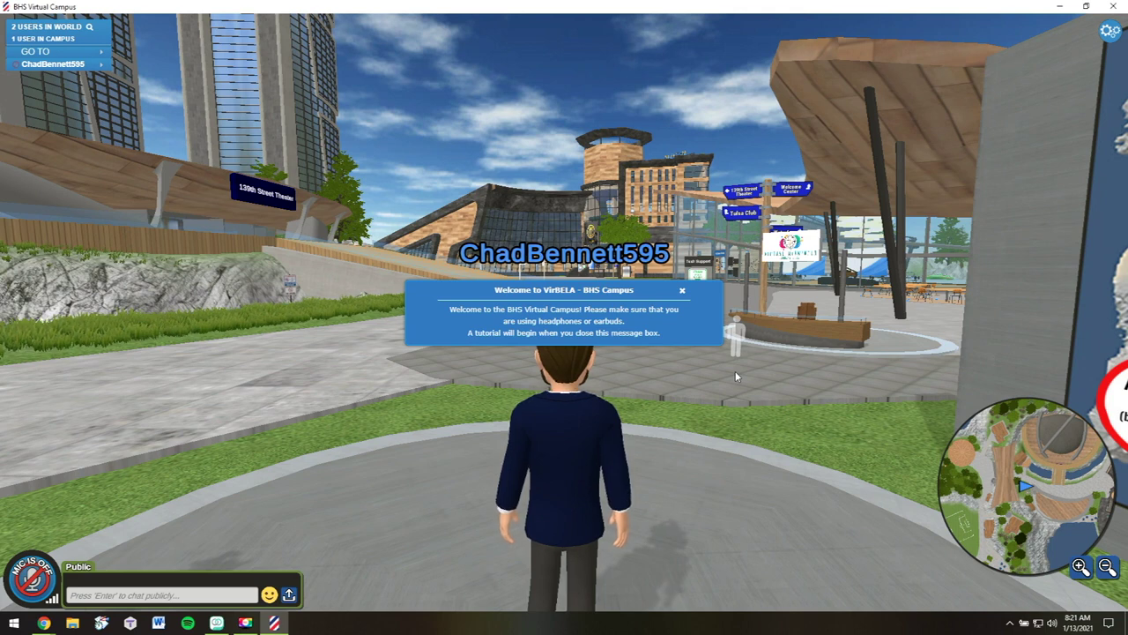
Close the campus welcome message about using headphones
click(681, 291)
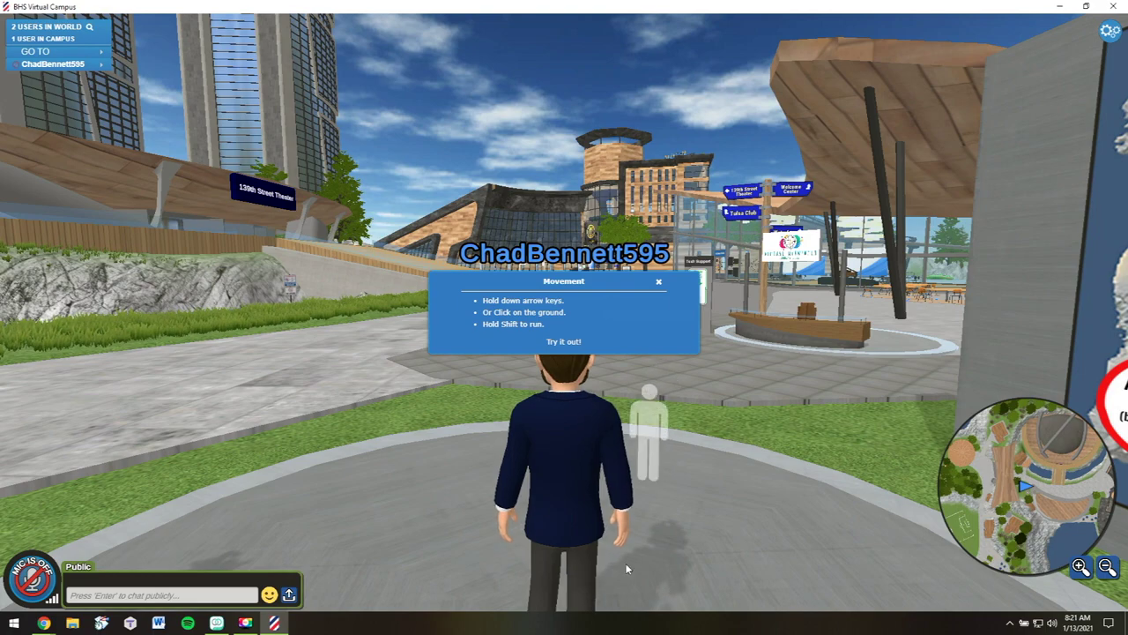
Walk the avatar forward and to several spots on the plaza near the Tech Support kiosk
click(641, 511)
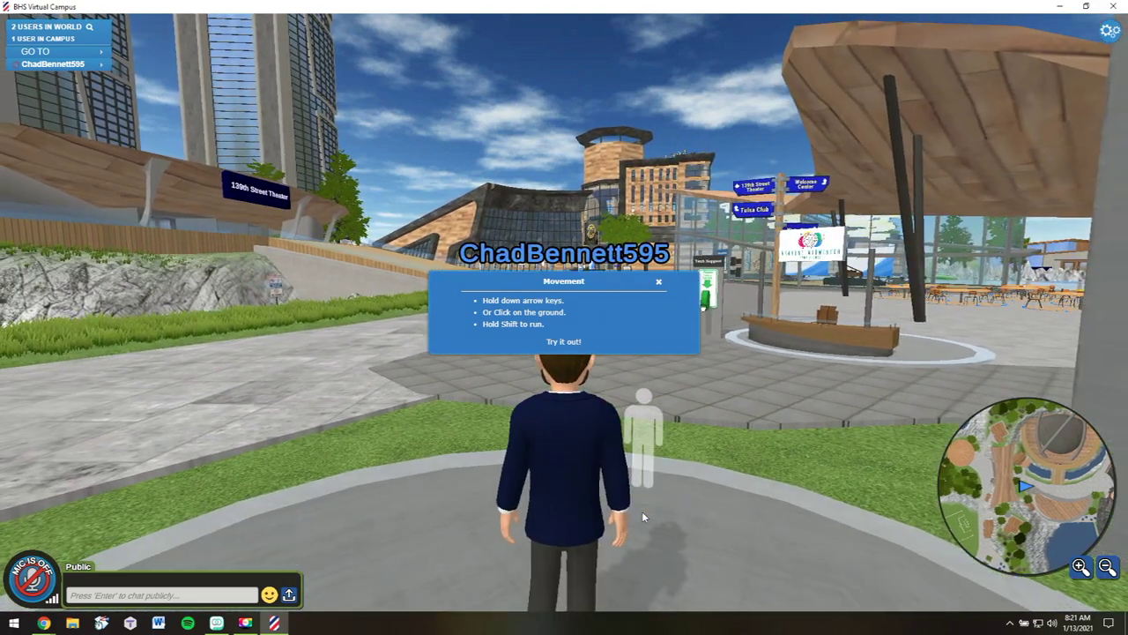
click(642, 515)
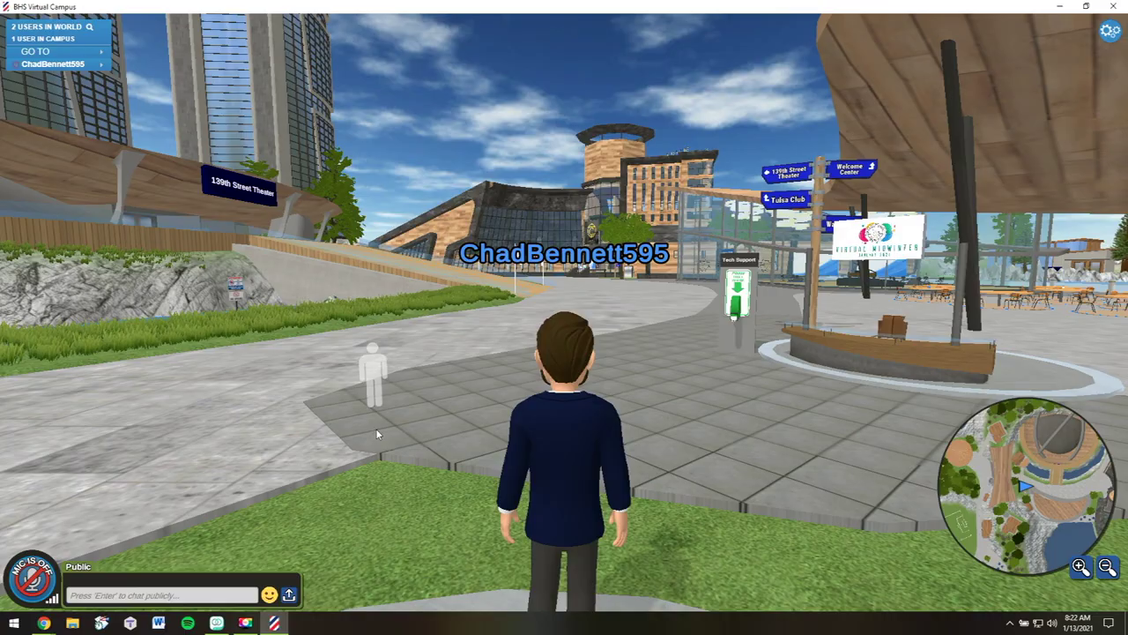
click(379, 432)
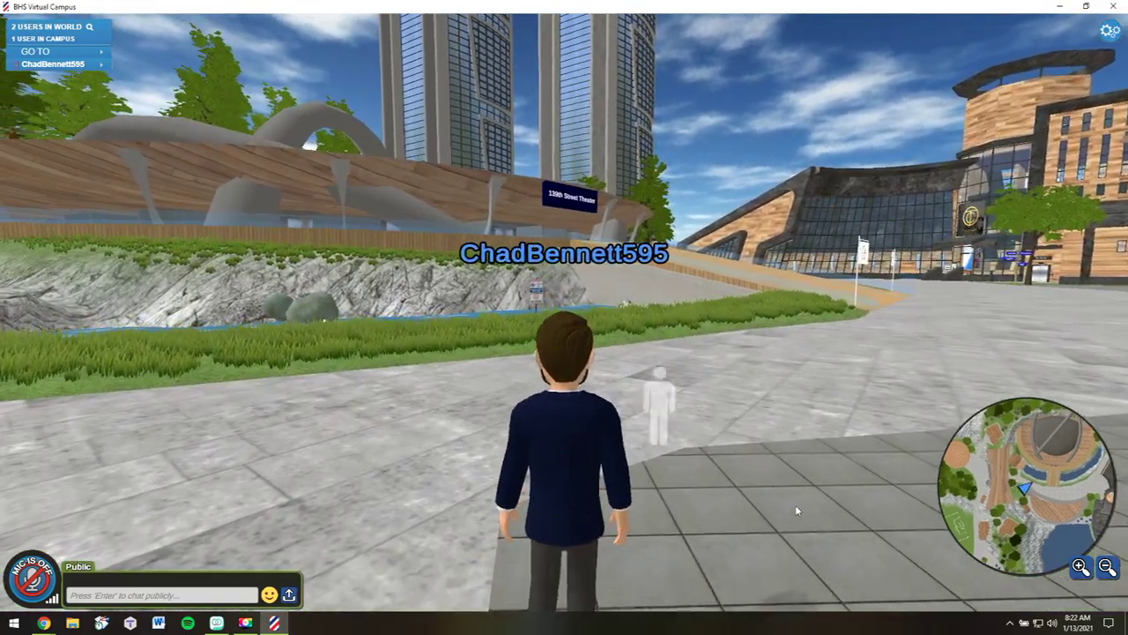
click(821, 495)
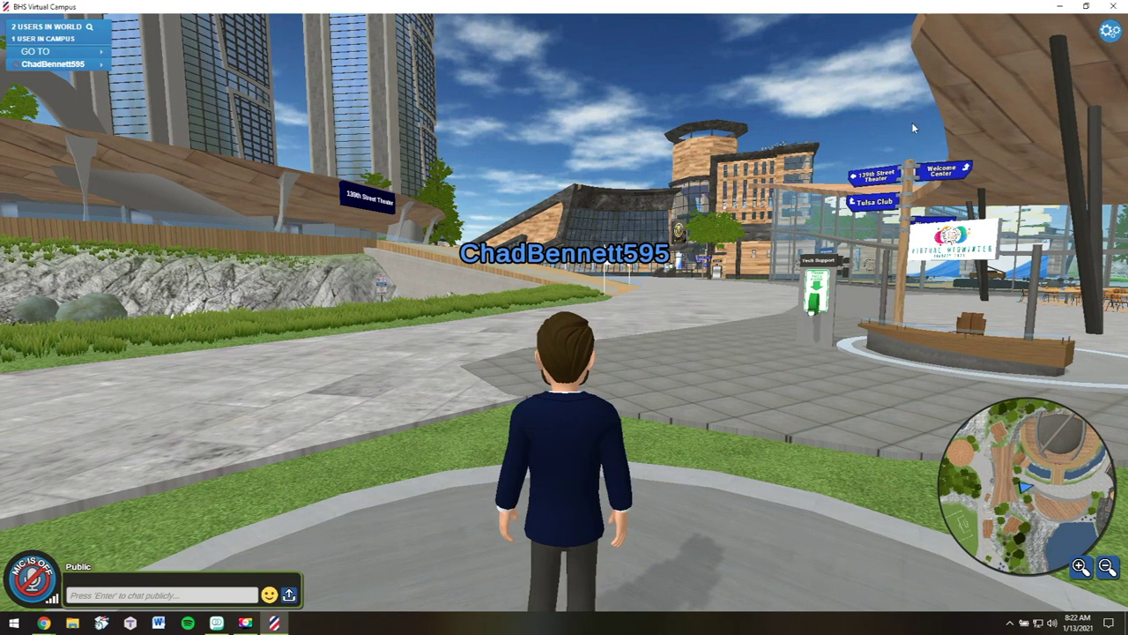
Log out of the campus, relaunch BHS Virtual Campus from the desktop, and run it windowed
click(1108, 33)
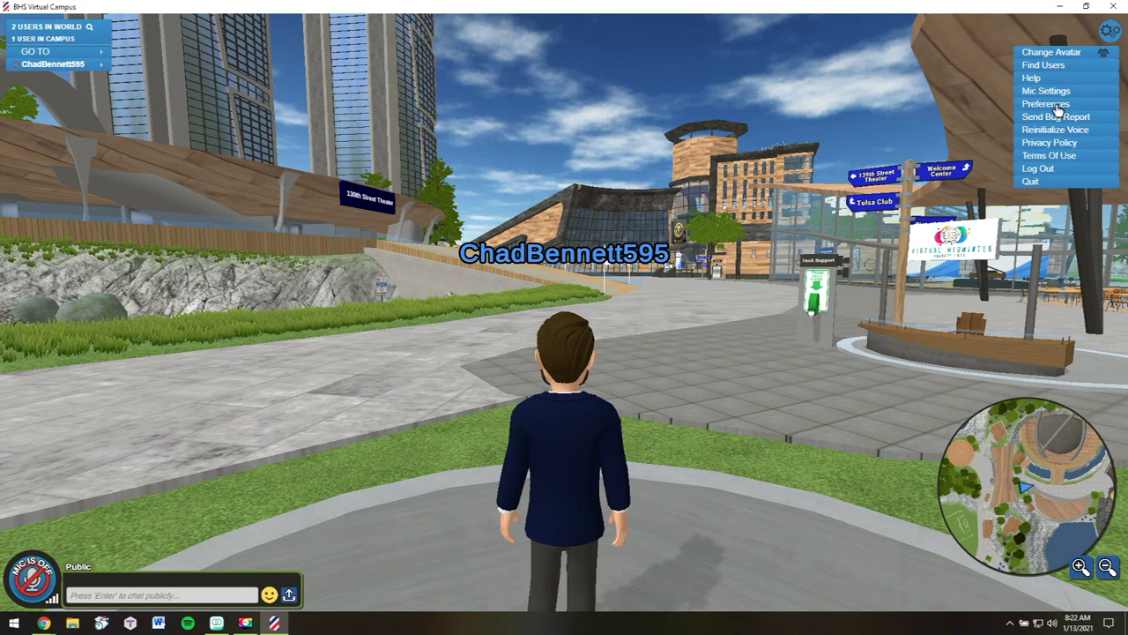
click(1049, 168)
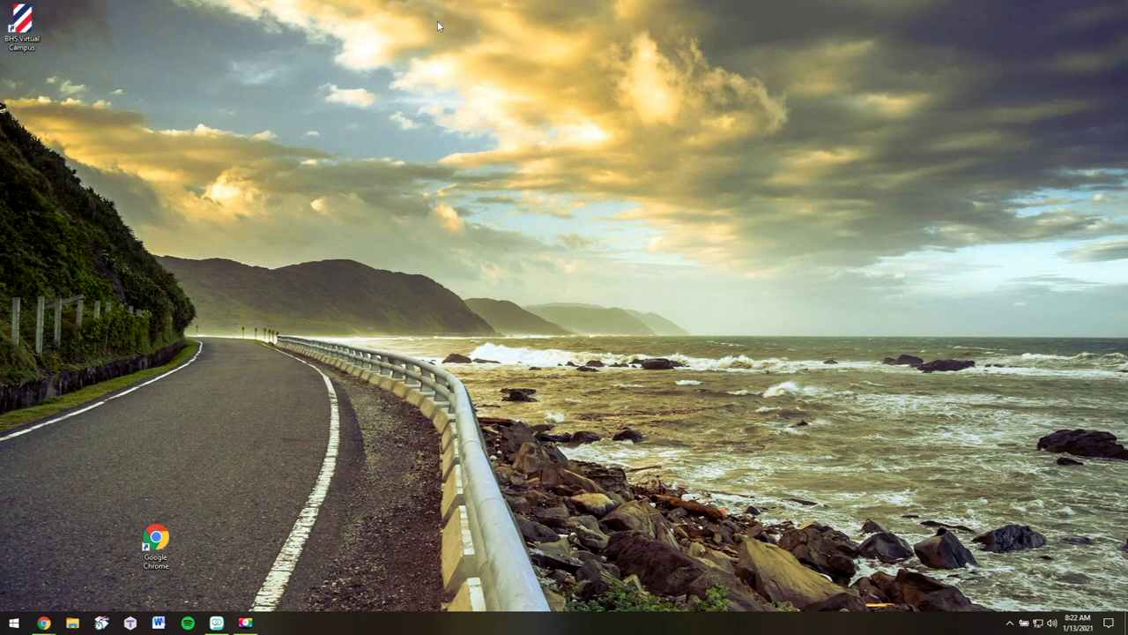
double_click(25, 39)
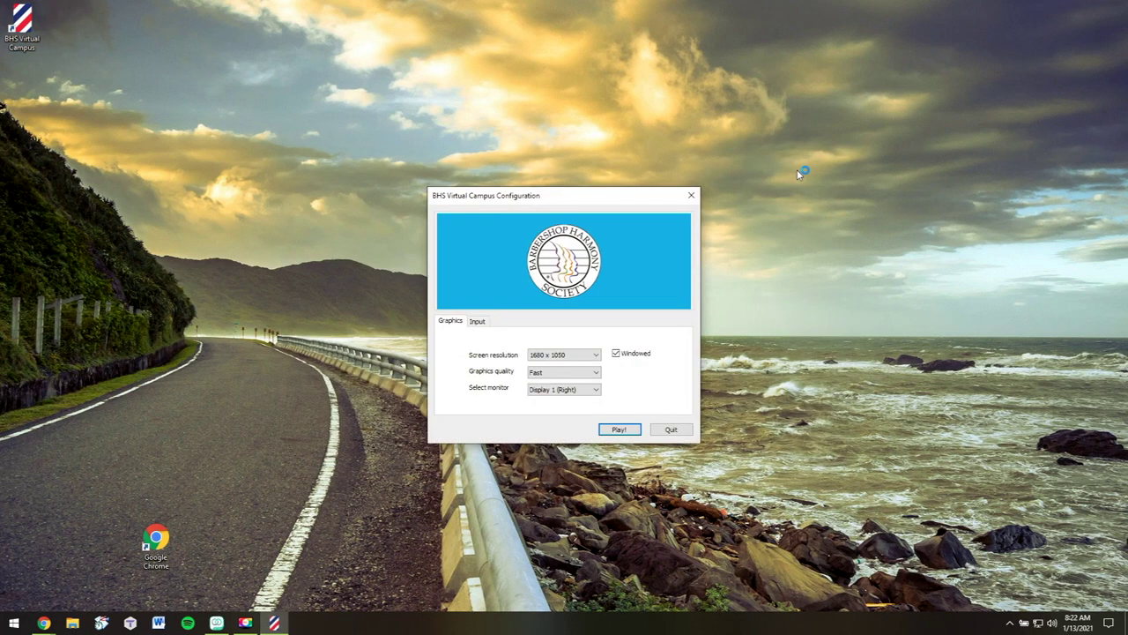
click(621, 430)
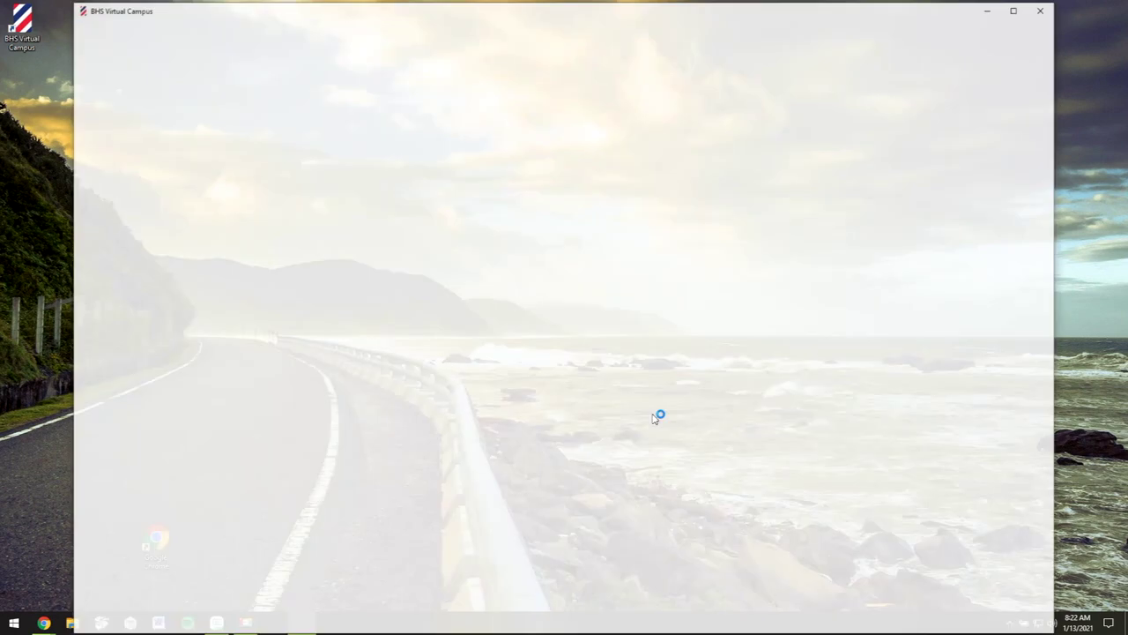
click(1017, 11)
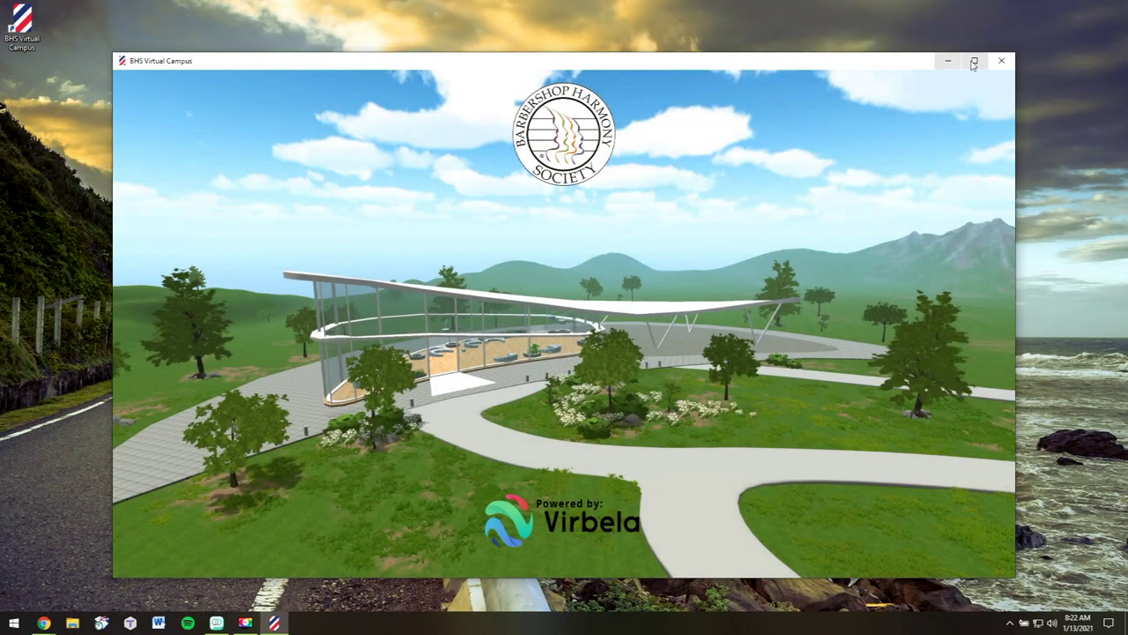
Maximize the campus window and log back in with the saved account details
click(974, 60)
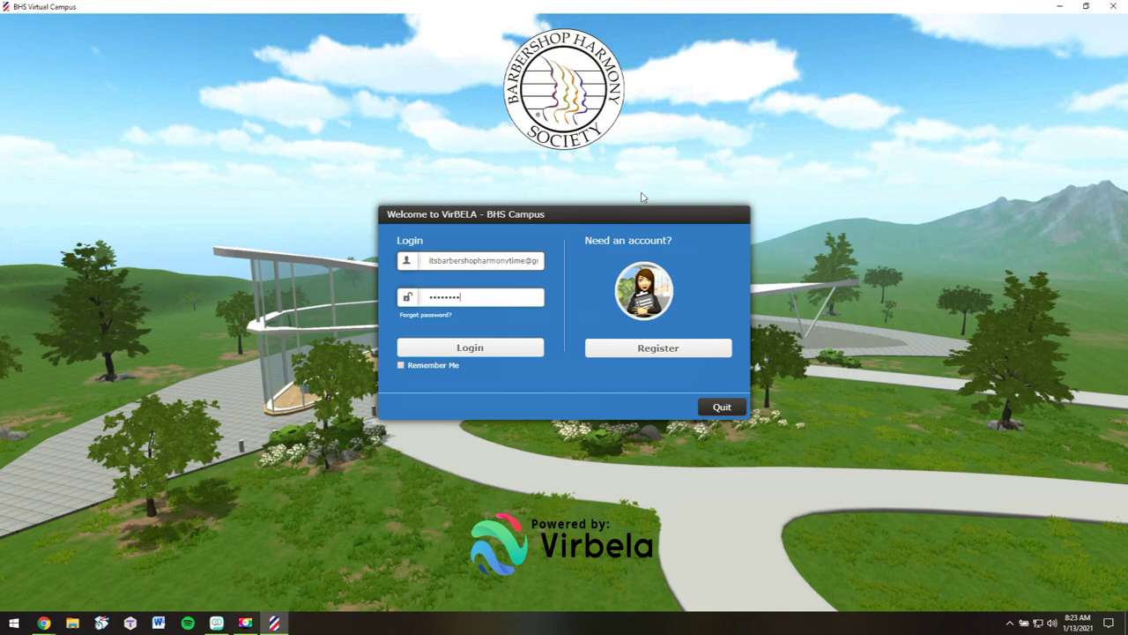
click(485, 356)
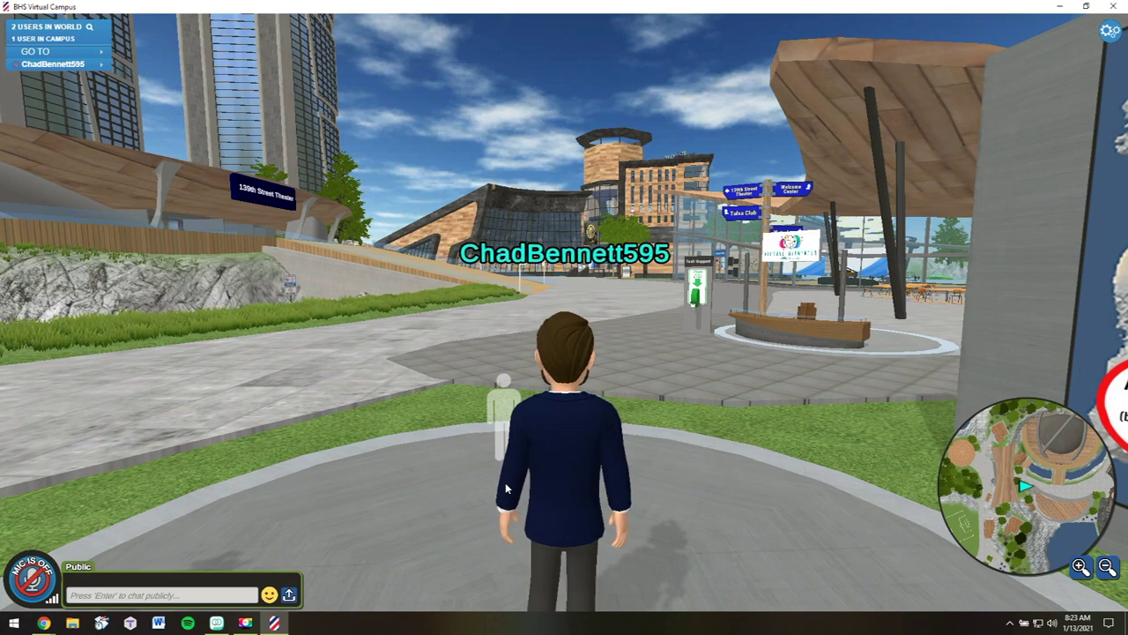
Walk the avatar across the plaza to the Tech Support stand and take number 01
key(Right)
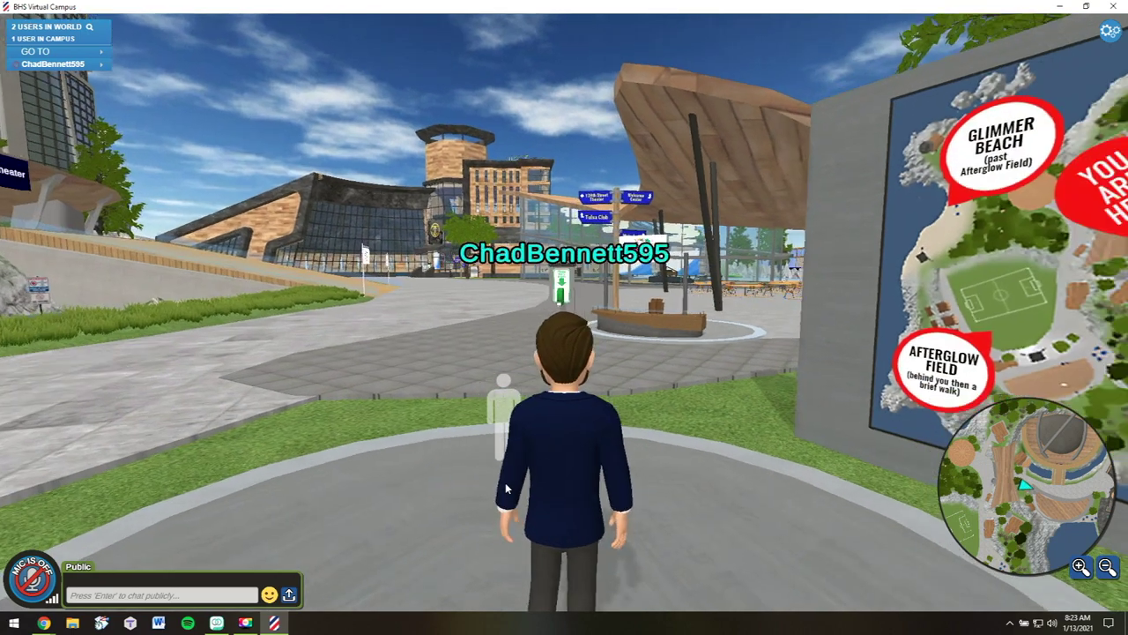
key(Up)
key(Left)
key(Up)
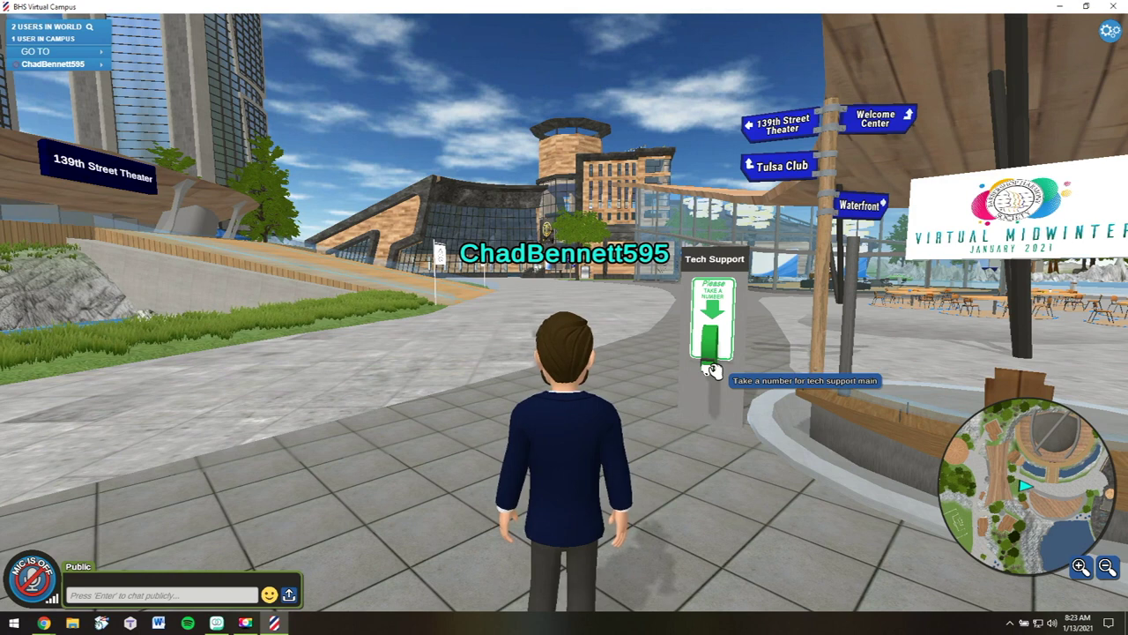
click(711, 371)
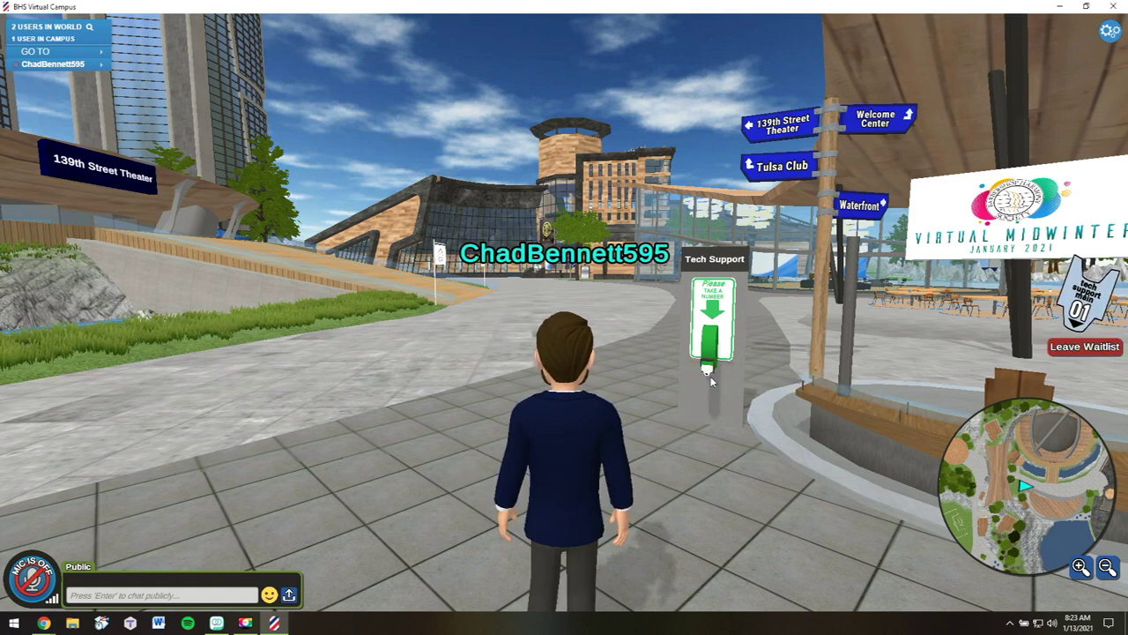
Walk along the path toward the main buildings, then choose to leave the tech-support waitlist
key(Right)
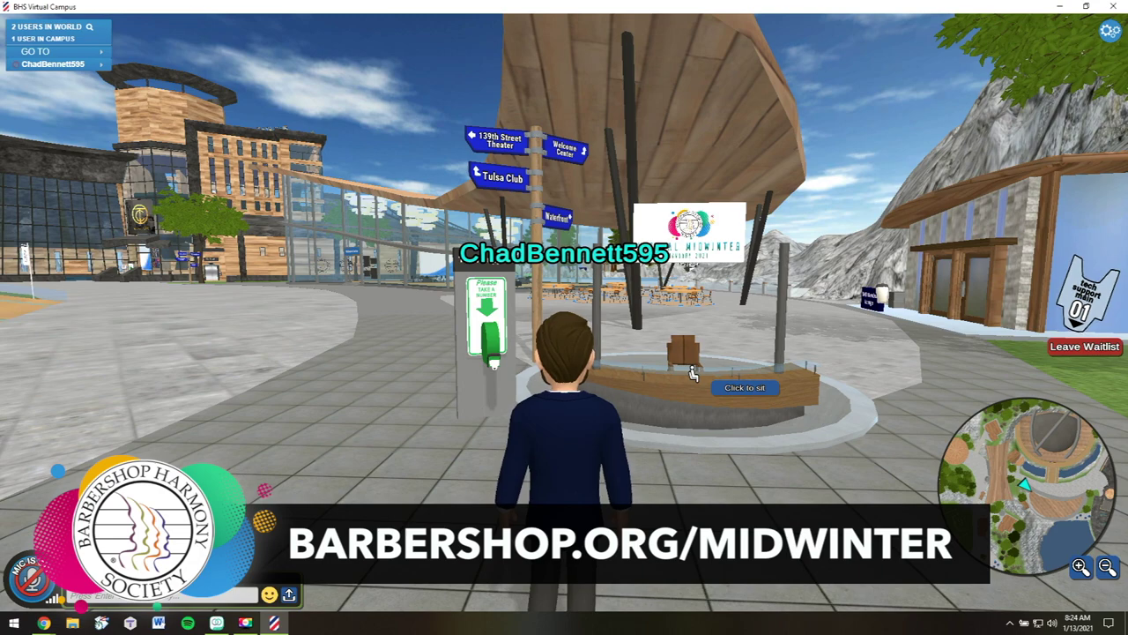
key(Left)
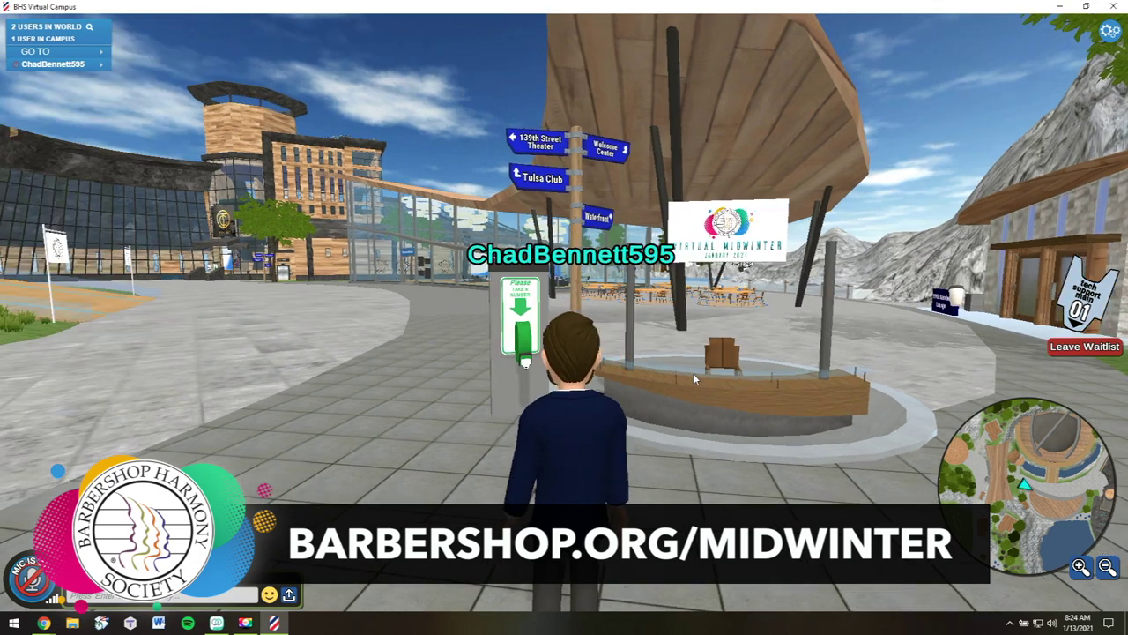
key(Left)
key(Up)
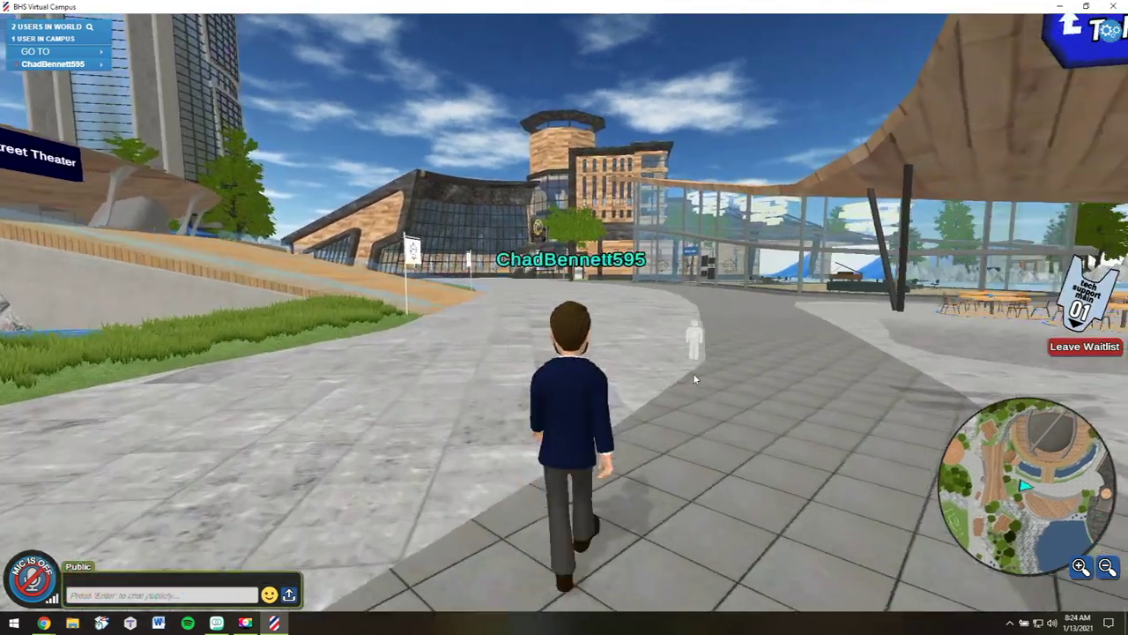
key(Up)
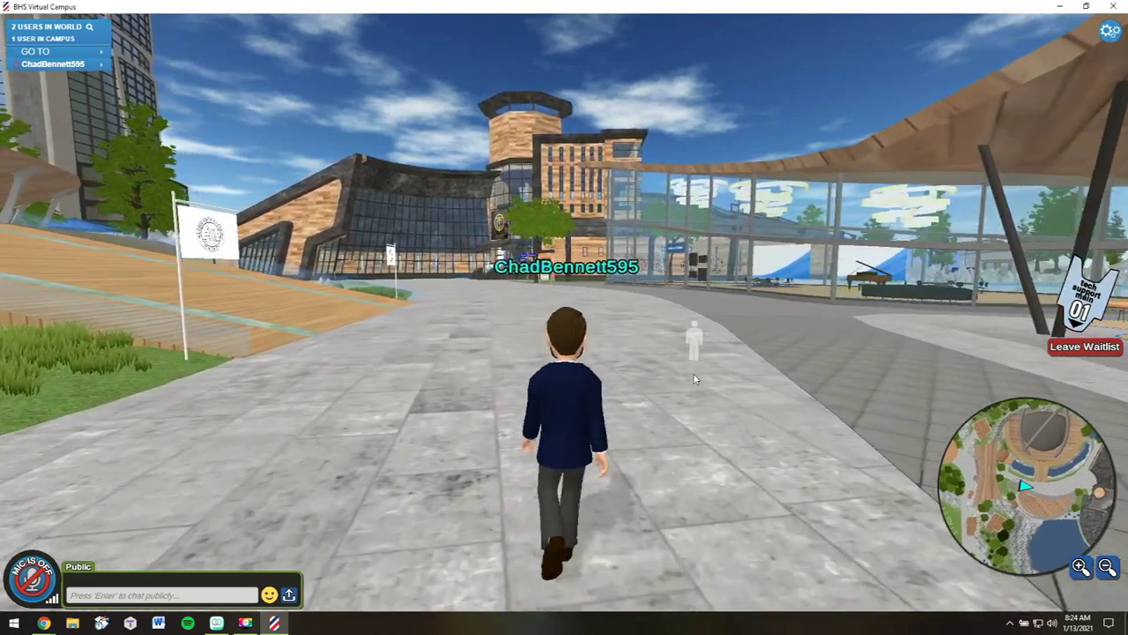
key(Up)
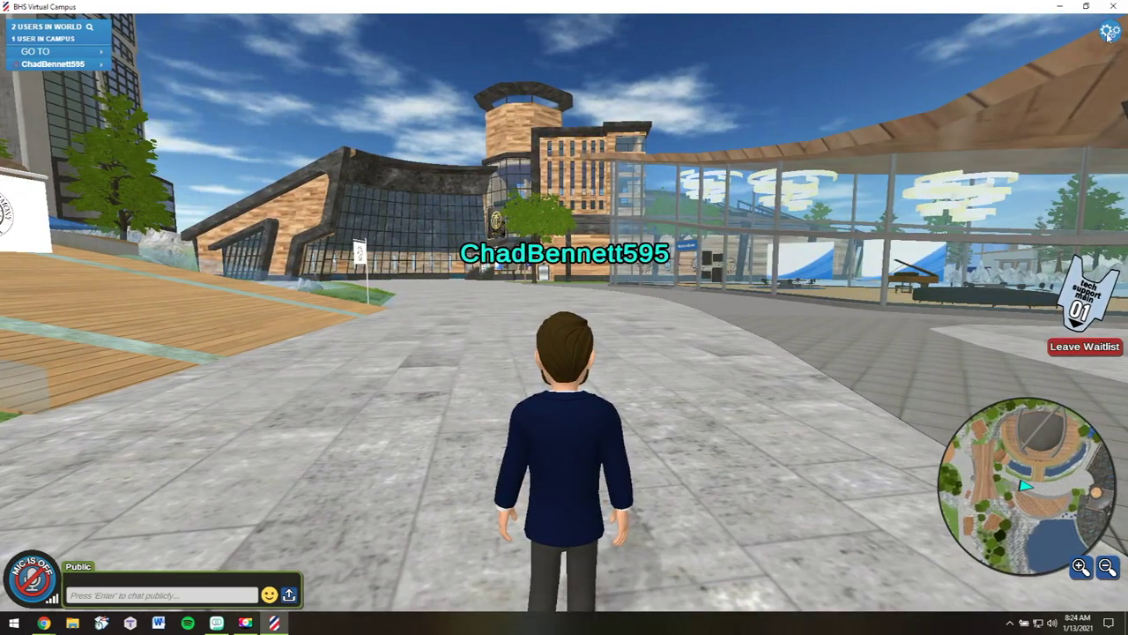
click(1087, 349)
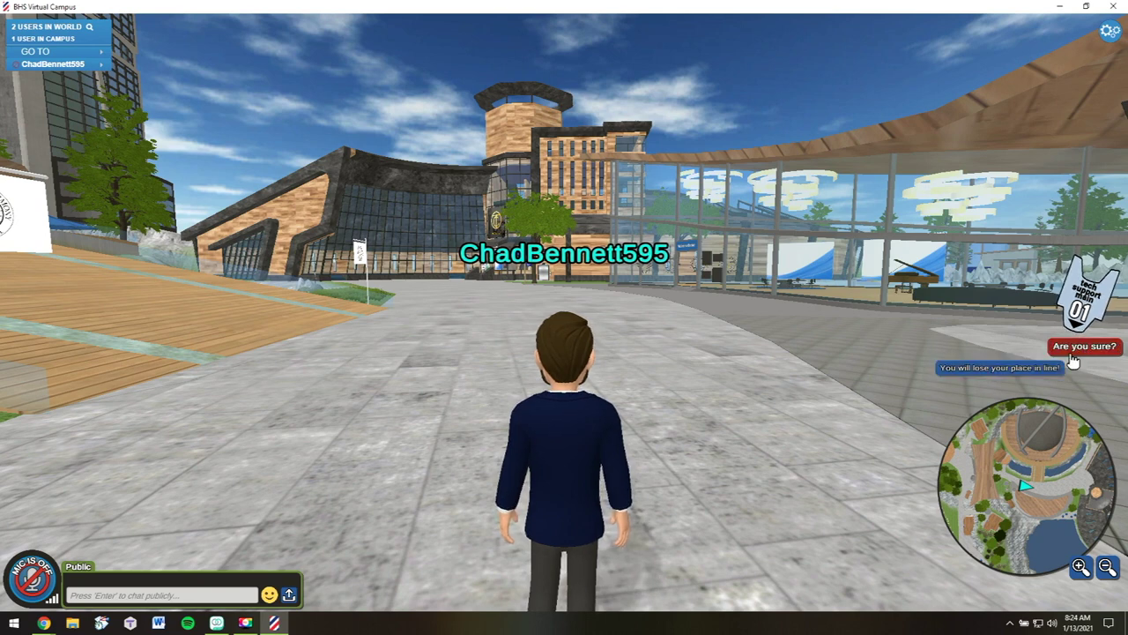
Confirm giving up the number 01 place in line, then open and close the gear settings menu
click(1082, 346)
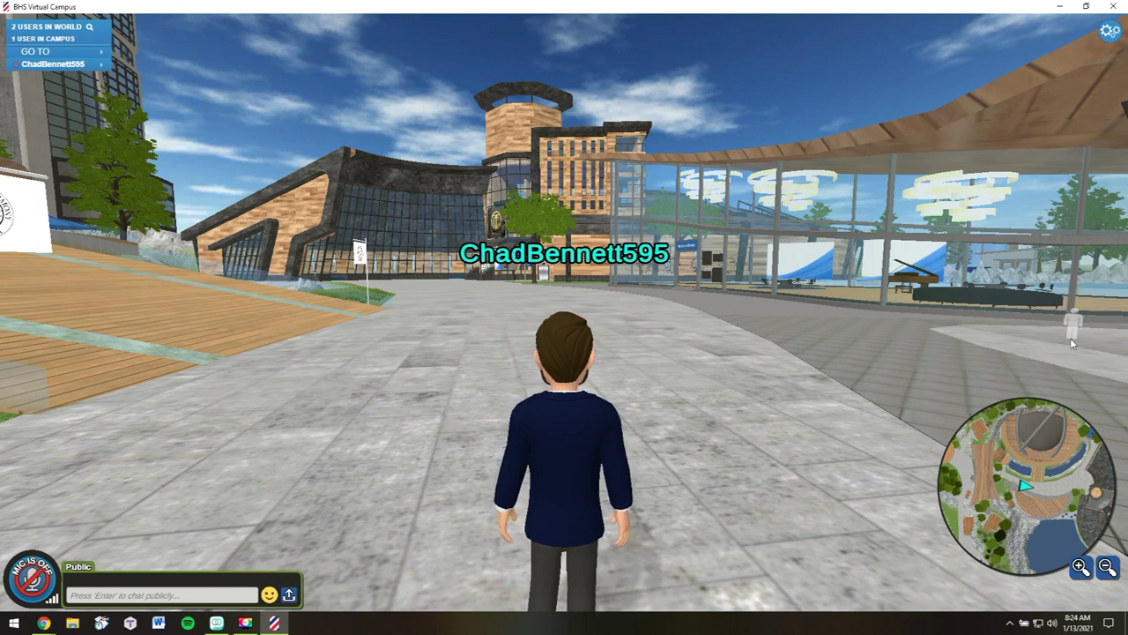
click(1107, 34)
click(1046, 166)
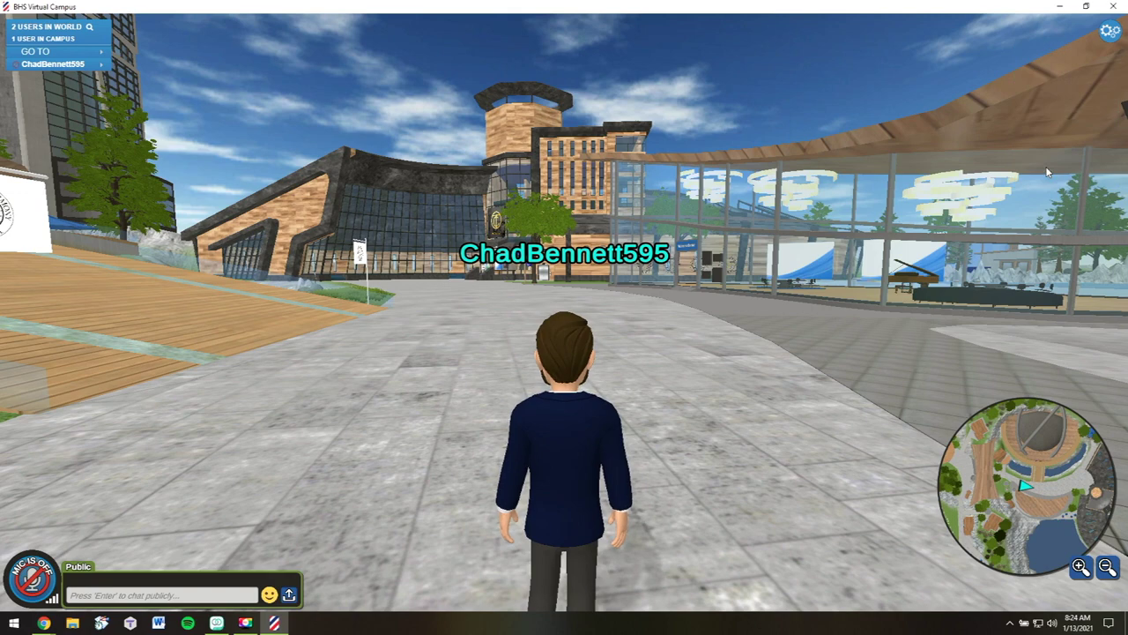